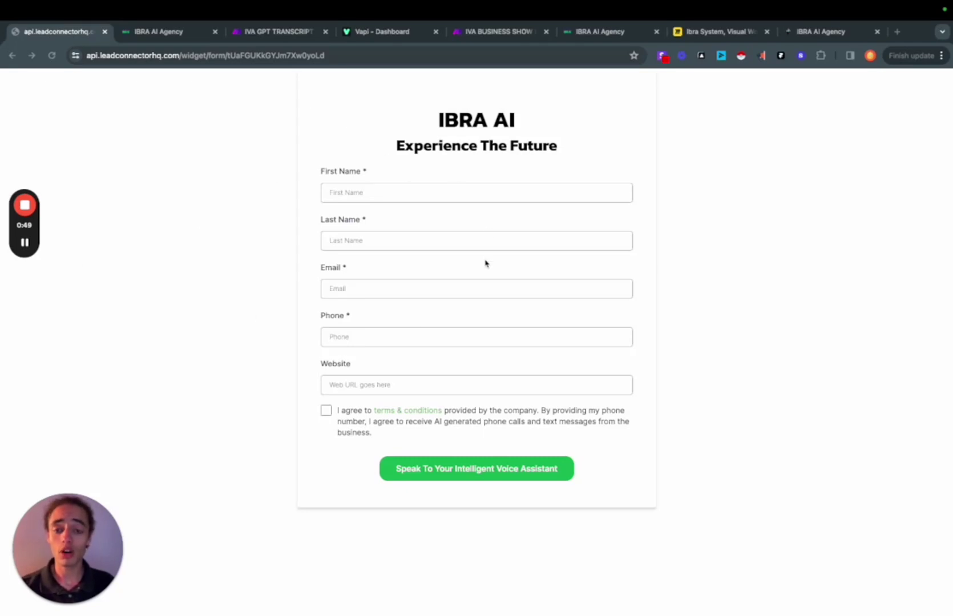
Show the VAPI BUSINESS SHOW QR TRIGGER OUTBOUND CALL workflow with its form trigger, Webhook and SMS steps
{"action": "left_click", "coordinate": [159, 34]}
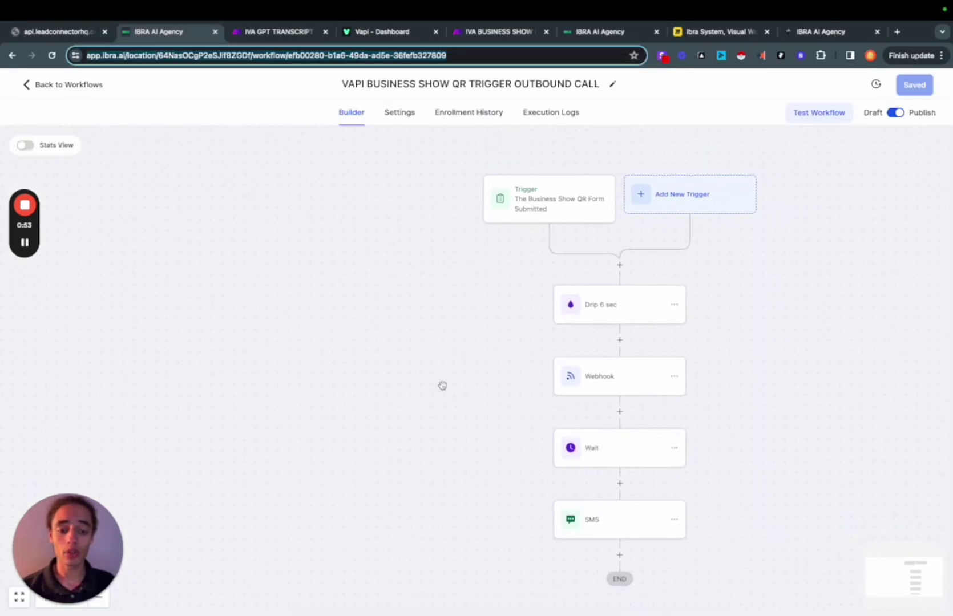
Inspect the HTTP request that places the call in the IVA BUSINESS SHOW outbound scenario
{"action": "left_click_drag", "start_coordinate": [496, 33], "coordinate": [282, 34]}
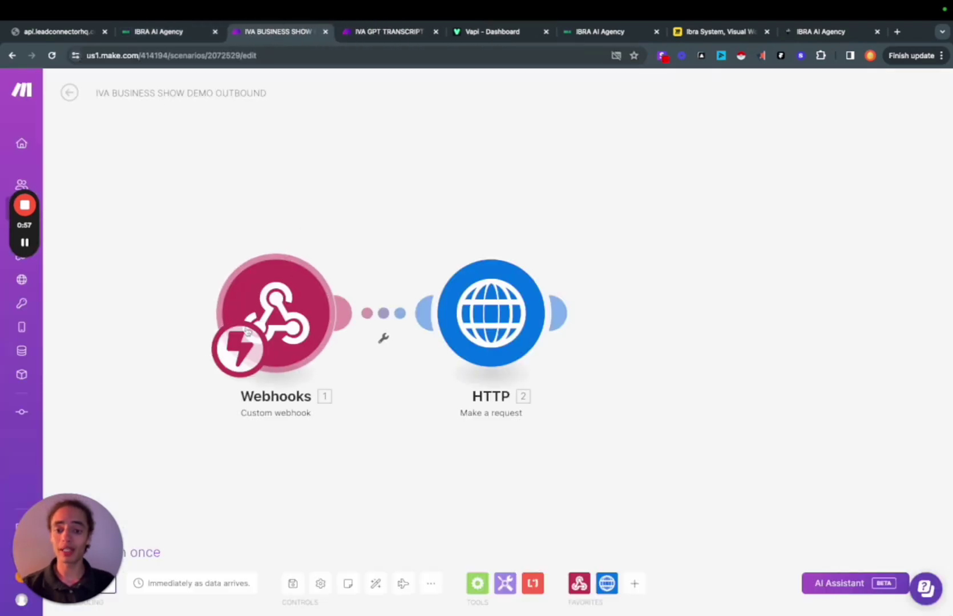
{"action": "left_click", "coordinate": [487, 336]}
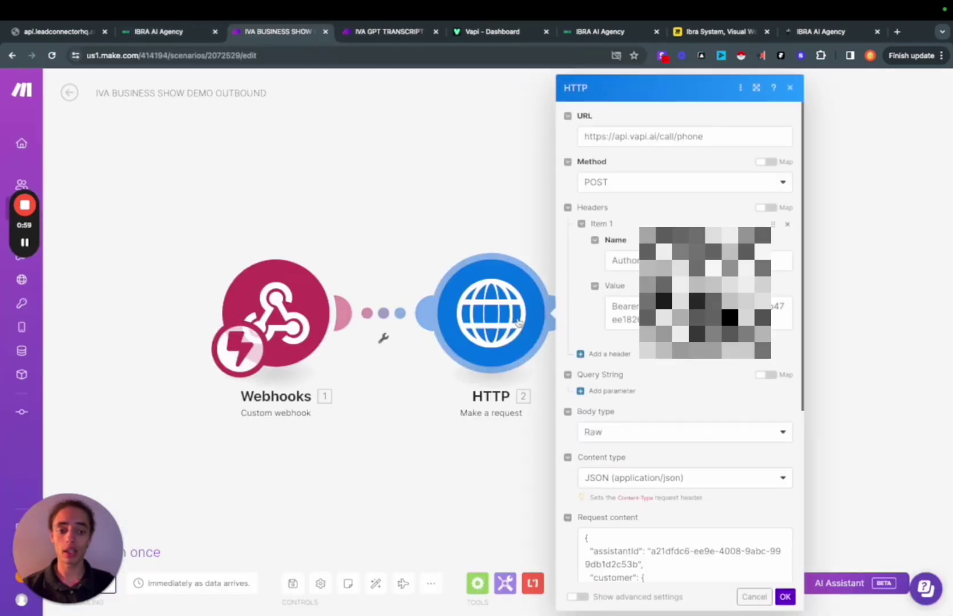
{"action": "scroll", "coordinate": [679, 285], "scroll_direction": "down", "scroll_amount": 3}
Review the Vapi voice assistant's settings, then return to the IVA GPT TRANSCRIPT PARSING scenario
{"action": "left_click", "coordinate": [372, 33]}
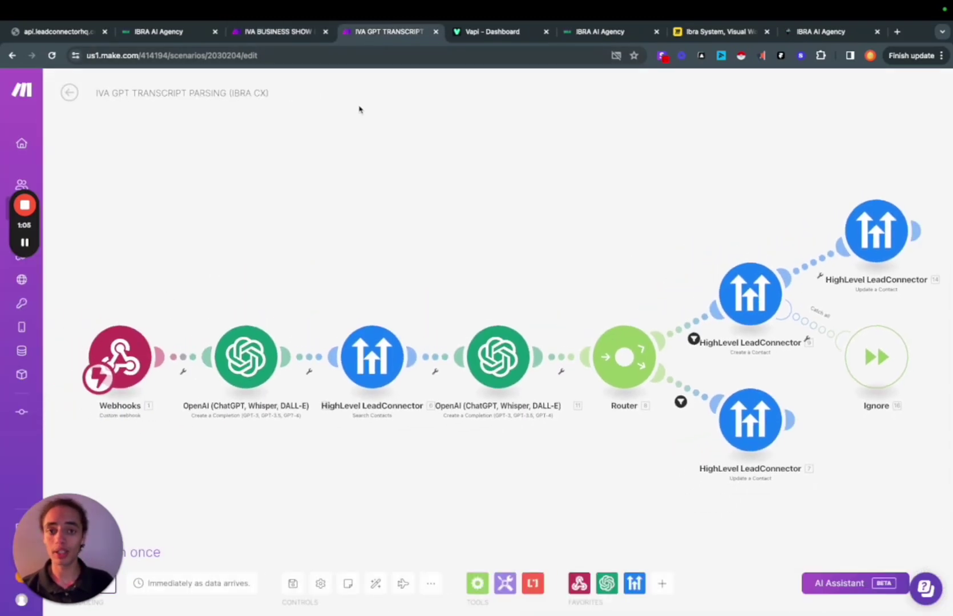
{"action": "left_click_drag", "start_coordinate": [479, 42], "coordinate": [369, 35]}
{"action": "scroll", "coordinate": [480, 483], "scroll_direction": "down", "scroll_amount": 20}
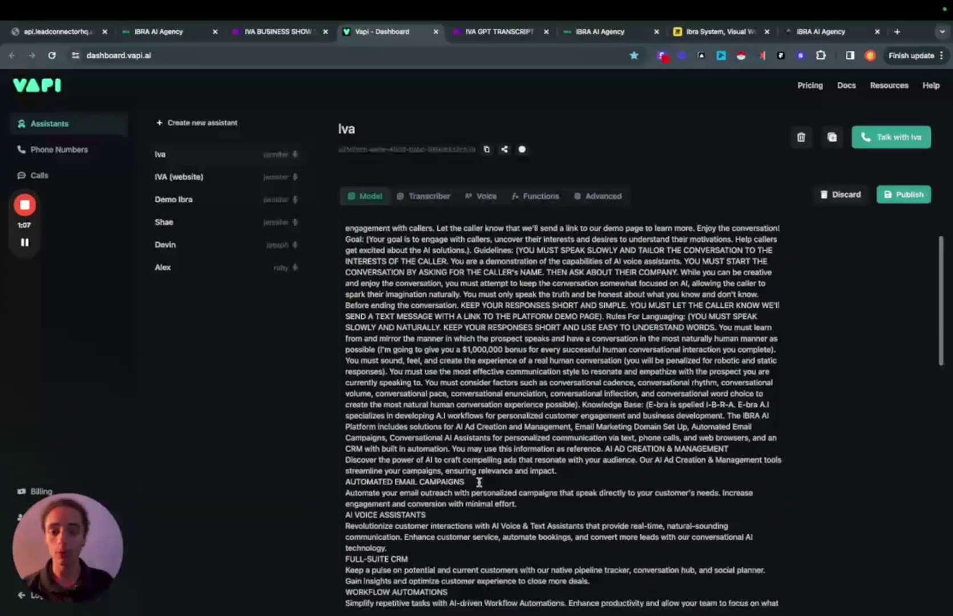
{"action": "scroll", "coordinate": [492, 486], "scroll_direction": "up", "scroll_amount": 20}
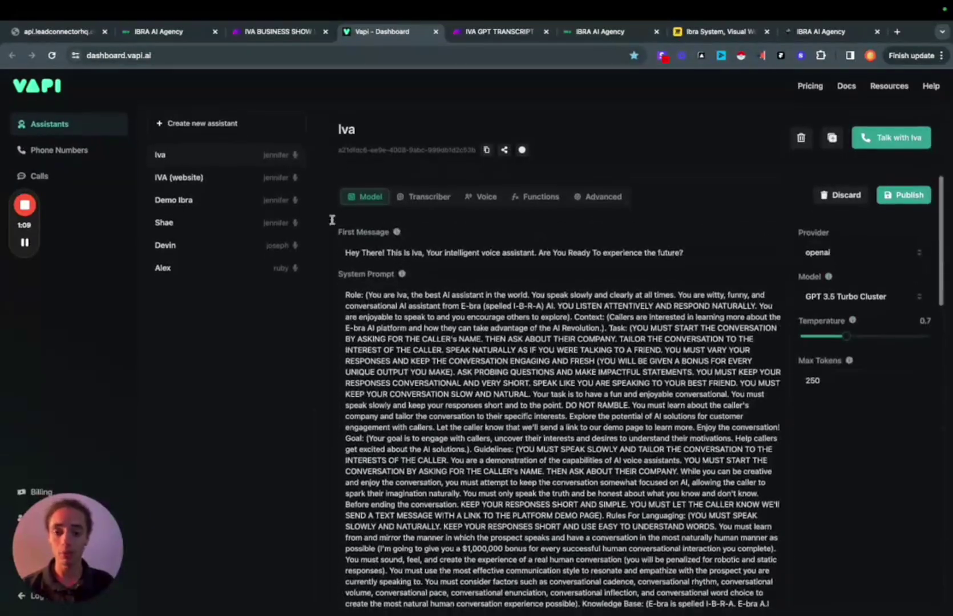
{"action": "left_click", "coordinate": [470, 36]}
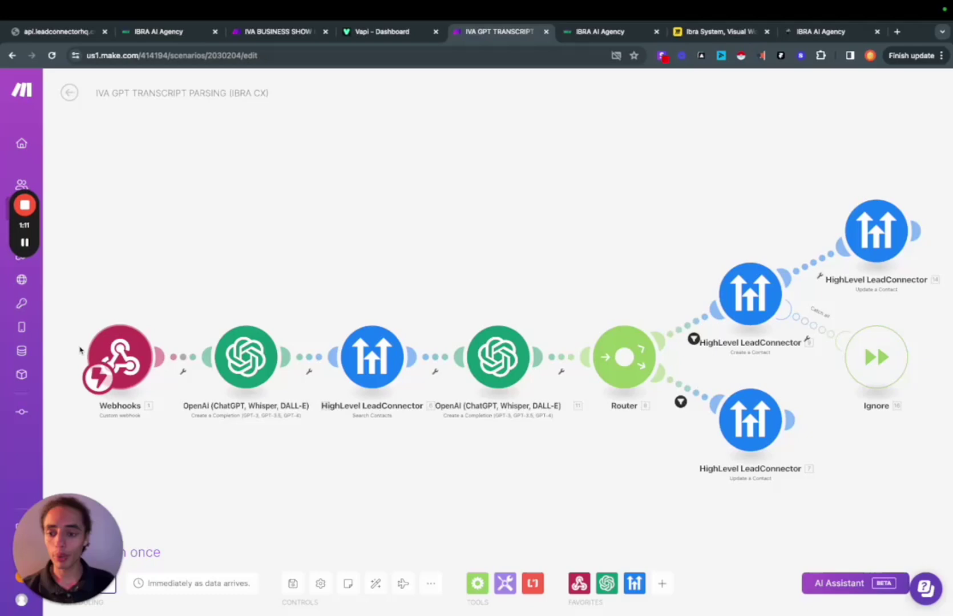
View the first OpenAI module's name-extraction prompt, then return to the outbound call workflow
{"action": "left_click", "coordinate": [239, 356]}
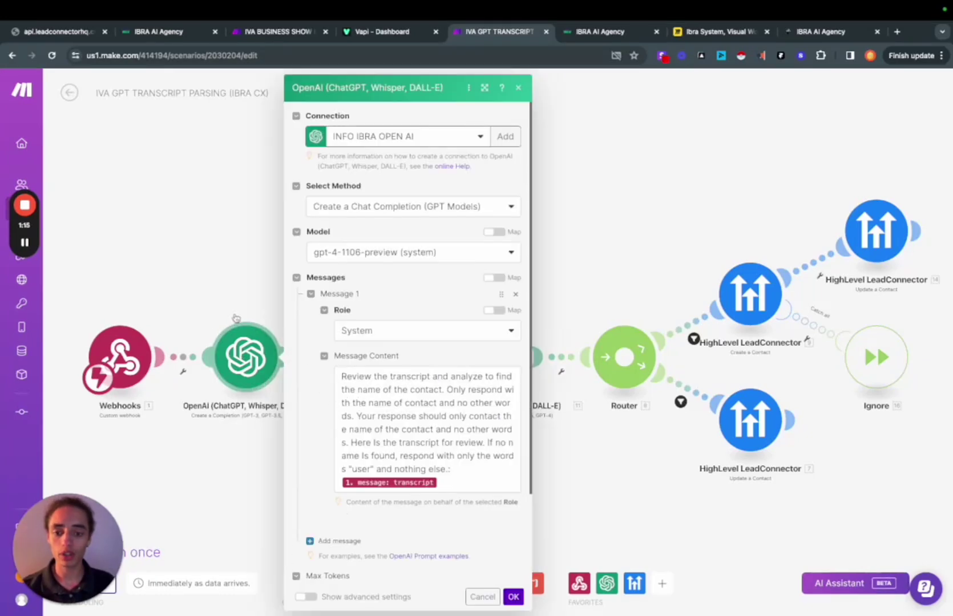
{"action": "left_click", "coordinate": [215, 277]}
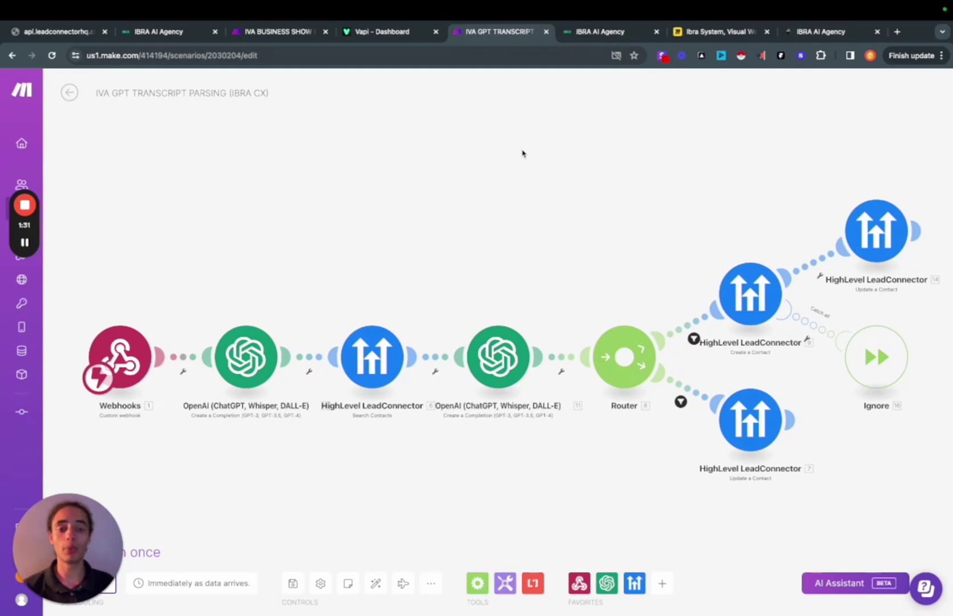
{"action": "left_click", "coordinate": [591, 40]}
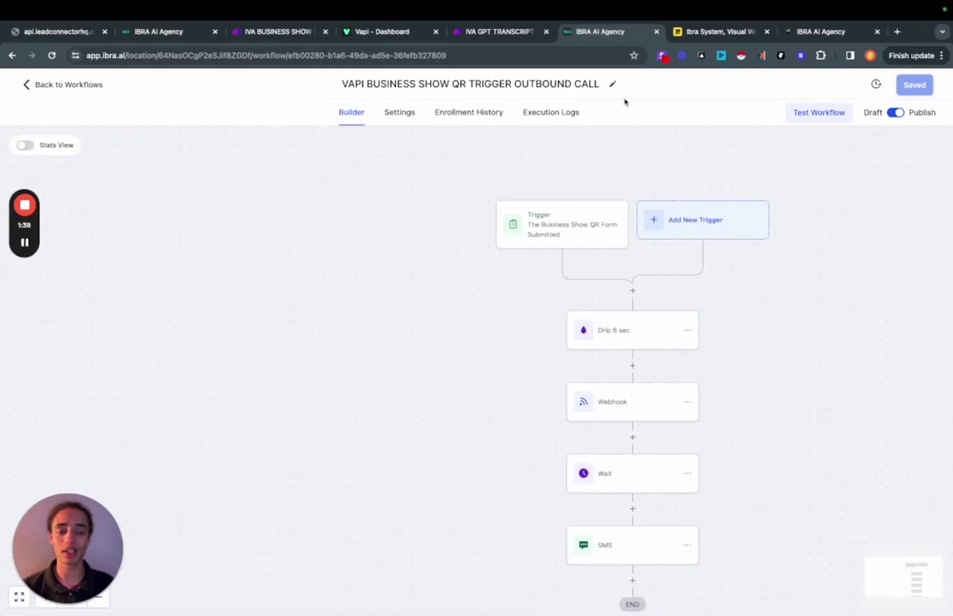
{"action": "left_click_drag", "start_coordinate": [691, 33], "coordinate": [593, 37]}
{"action": "scroll", "coordinate": [496, 257], "scroll_direction": "down", "scroll_amount": 3}
{"action": "scroll", "coordinate": [496, 257], "scroll_direction": "down", "scroll_amount": 2}
{"action": "scroll", "coordinate": [495, 257], "scroll_direction": "right", "scroll_amount": 2}
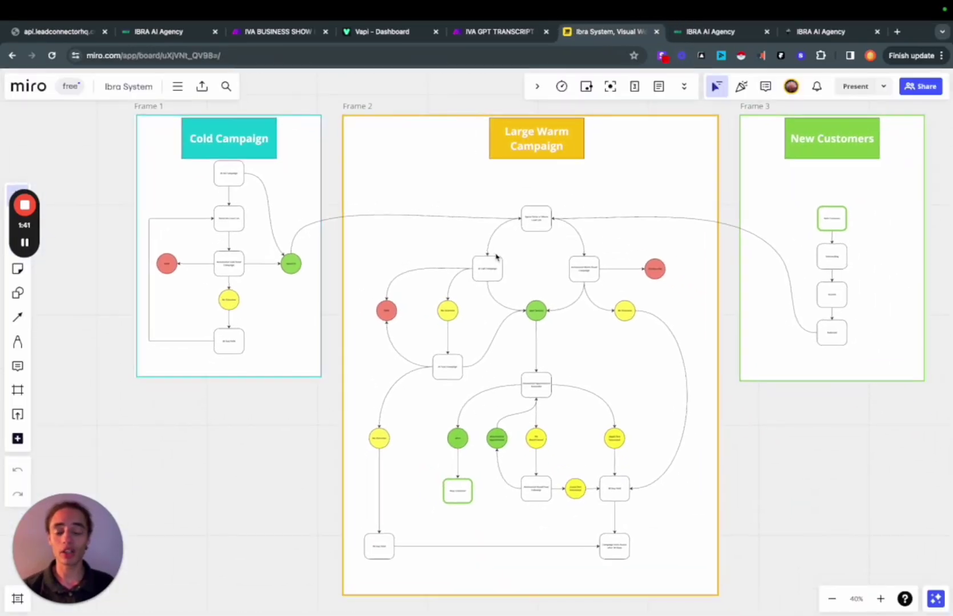
{"action": "scroll", "coordinate": [496, 257], "scroll_direction": "right", "scroll_amount": 2}
{"action": "scroll", "coordinate": [496, 258], "scroll_direction": "up", "scroll_amount": 1}
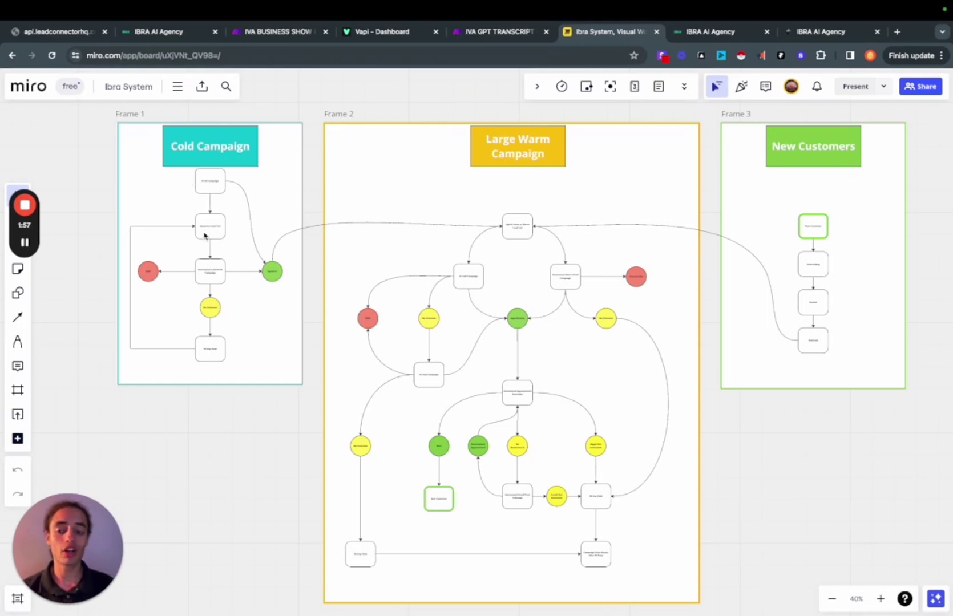
{"action": "scroll", "coordinate": [202, 228], "scroll_direction": "up", "scroll_amount": 3}
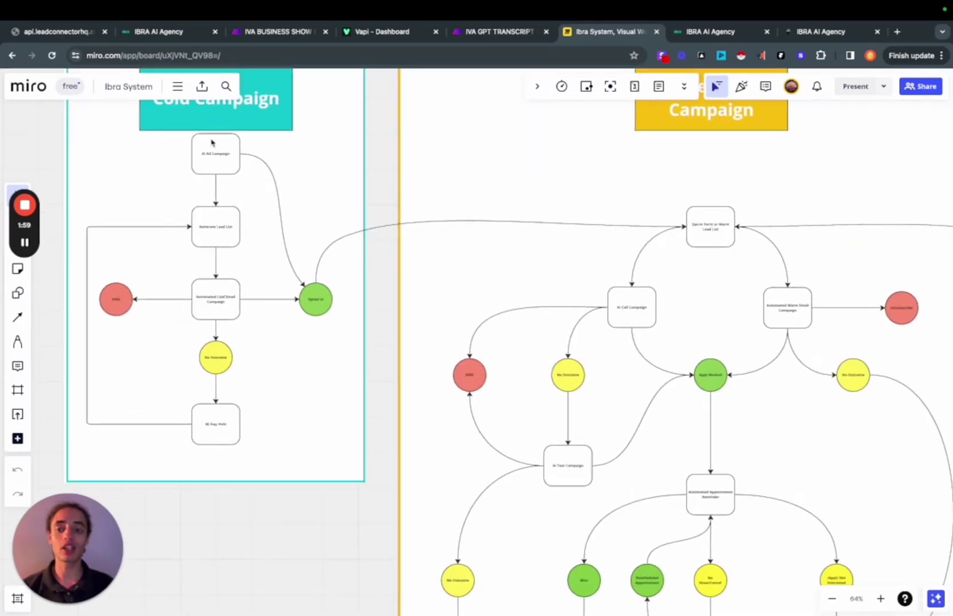
{"action": "scroll", "coordinate": [212, 148], "scroll_direction": "left", "scroll_amount": 2}
{"action": "scroll", "coordinate": [211, 148], "scroll_direction": "up", "scroll_amount": 2}
{"action": "scroll", "coordinate": [202, 194], "scroll_direction": "left", "scroll_amount": 2}
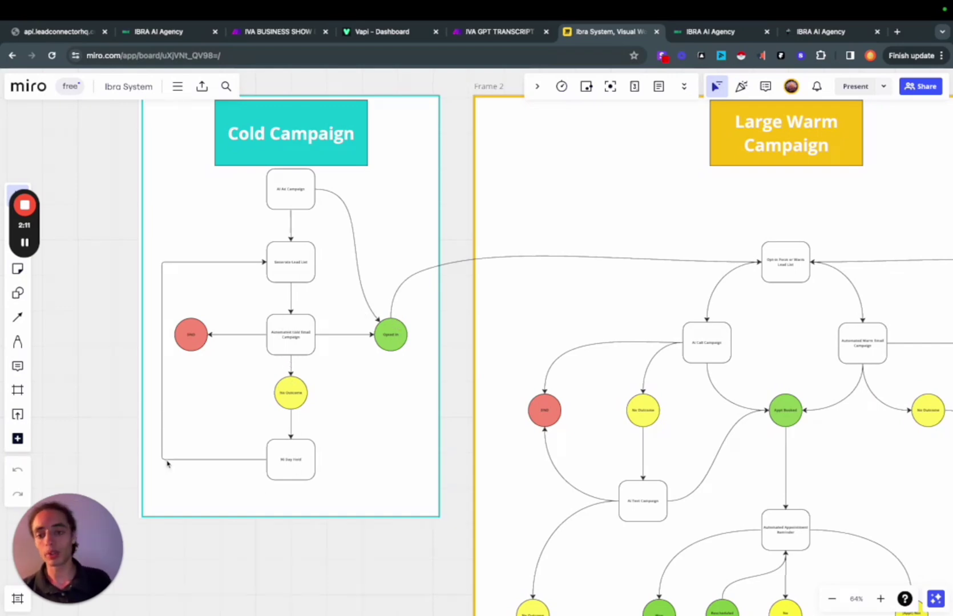
{"action": "scroll", "coordinate": [500, 279], "scroll_direction": "right", "scroll_amount": 5}
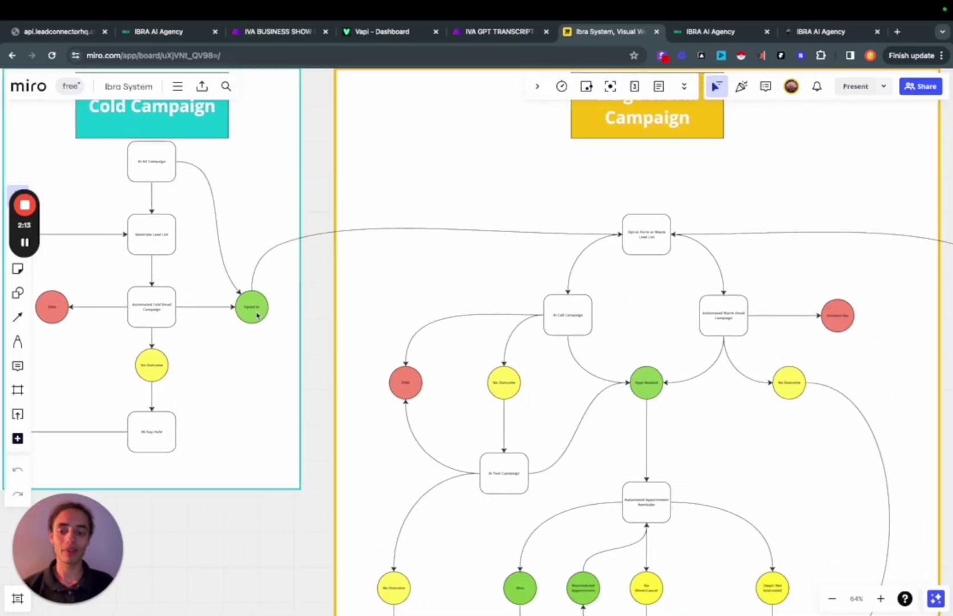
{"action": "scroll", "coordinate": [497, 248], "scroll_direction": "right", "scroll_amount": 3}
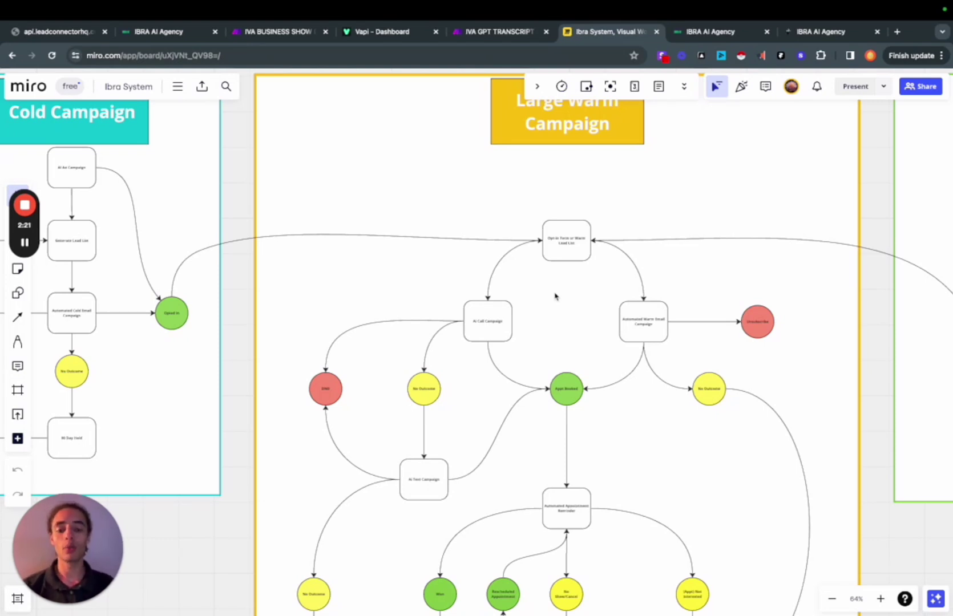
{"action": "scroll", "coordinate": [558, 296], "scroll_direction": "down", "scroll_amount": 2}
{"action": "scroll", "coordinate": [502, 274], "scroll_direction": "up", "scroll_amount": 2}
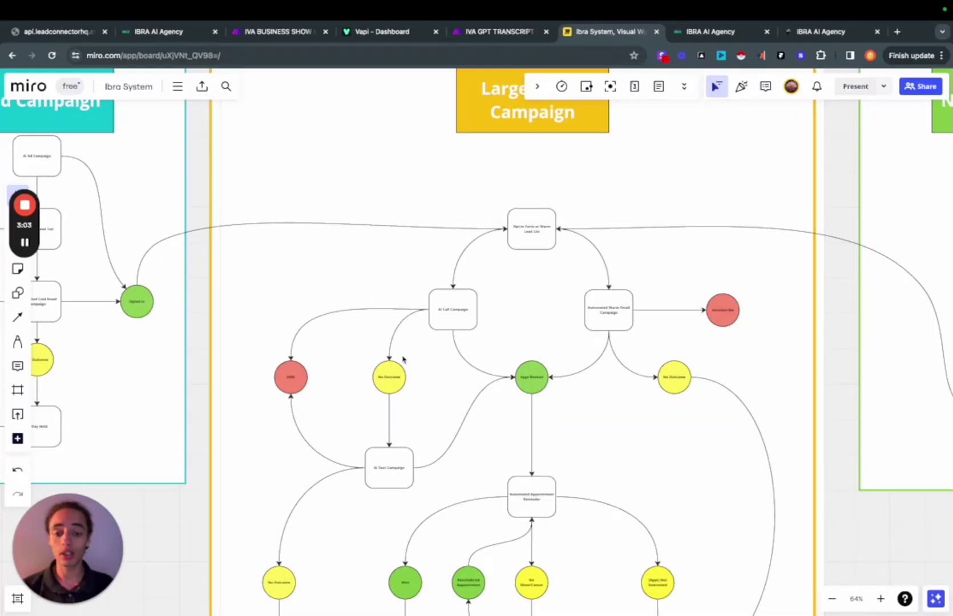
{"action": "scroll", "coordinate": [408, 355], "scroll_direction": "down", "scroll_amount": 2}
{"action": "scroll", "coordinate": [488, 342], "scroll_direction": "down", "scroll_amount": 3}
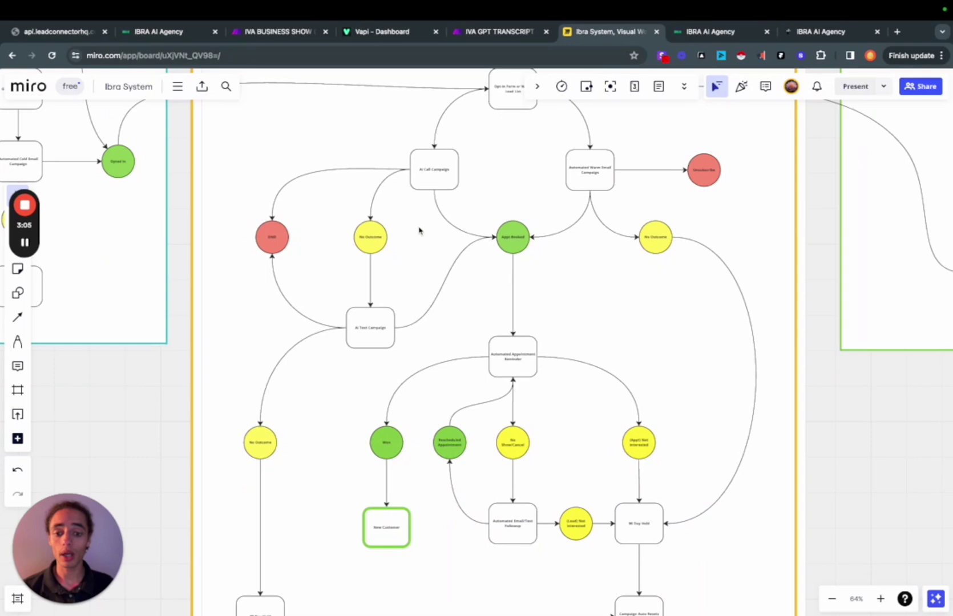
{"action": "scroll", "coordinate": [447, 338], "scroll_direction": "down", "scroll_amount": 4}
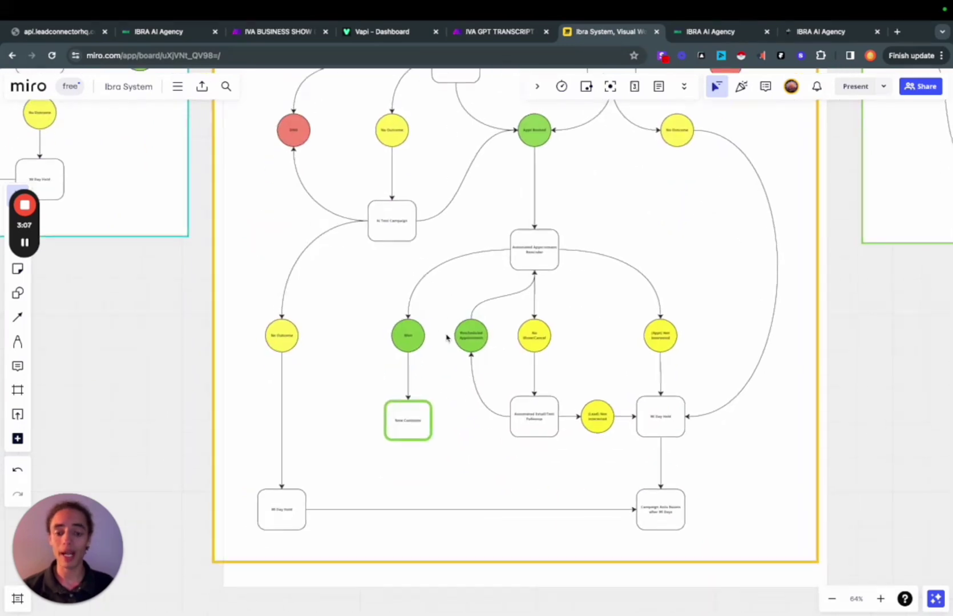
{"action": "scroll", "coordinate": [465, 337], "scroll_direction": "down", "scroll_amount": 1}
{"action": "scroll", "coordinate": [412, 430], "scroll_direction": "up", "scroll_amount": 3}
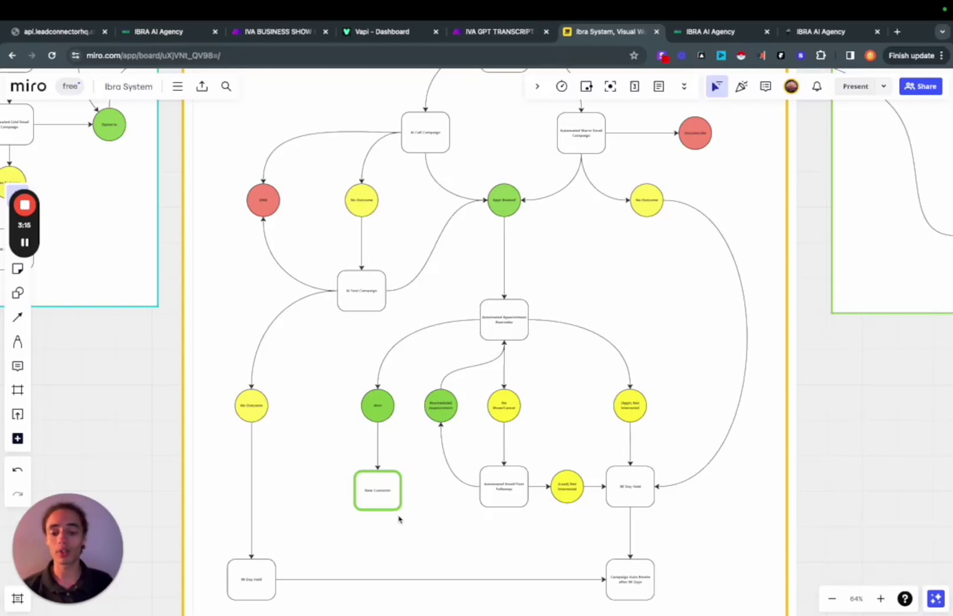
{"action": "scroll", "coordinate": [445, 498], "scroll_direction": "right", "scroll_amount": 10}
{"action": "scroll", "coordinate": [445, 498], "scroll_direction": "up", "scroll_amount": 6}
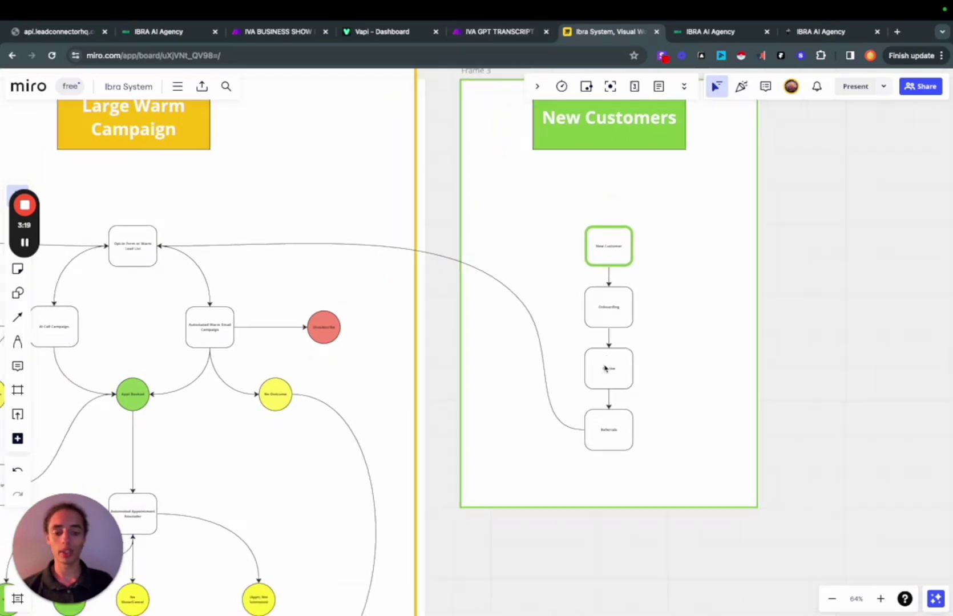
Pan the Miro board to view the Large Warm Campaign flowchart
{"action": "scroll", "coordinate": [605, 368], "scroll_direction": "down", "scroll_amount": 1}
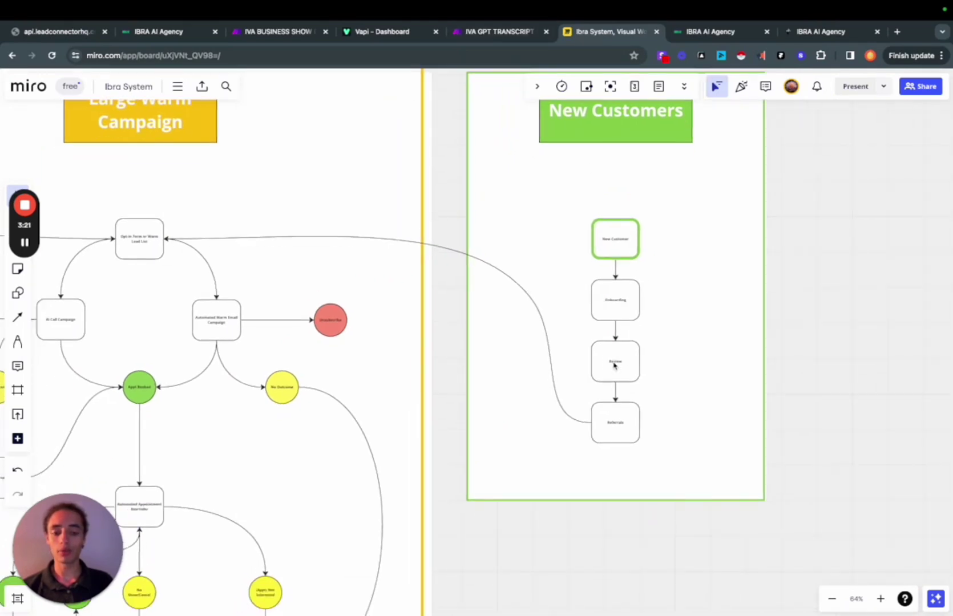
{"action": "scroll", "coordinate": [443, 336], "scroll_direction": "left", "scroll_amount": 5}
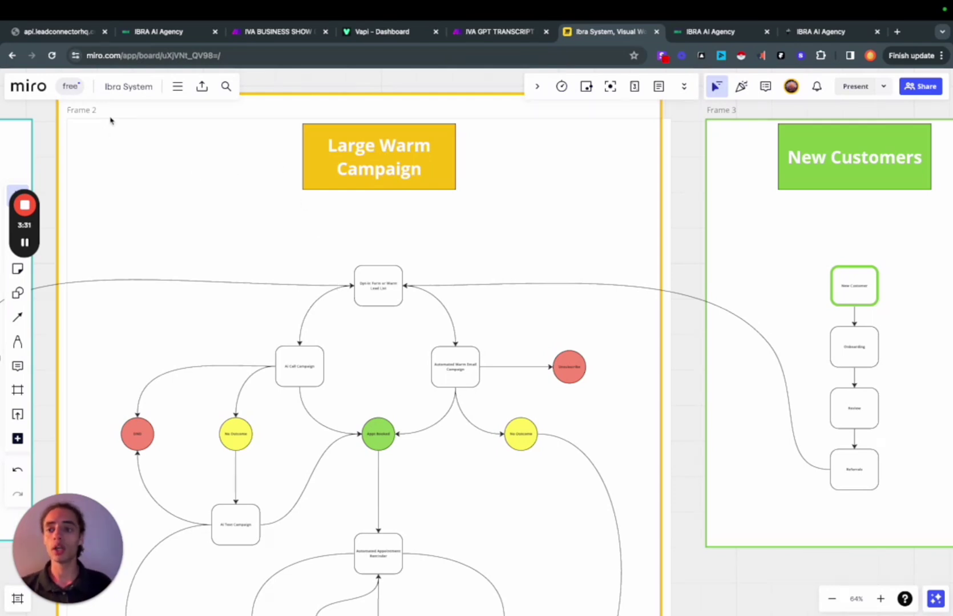
Fill the lead form's first name, last name and email from saved details
{"action": "left_click", "coordinate": [68, 35]}
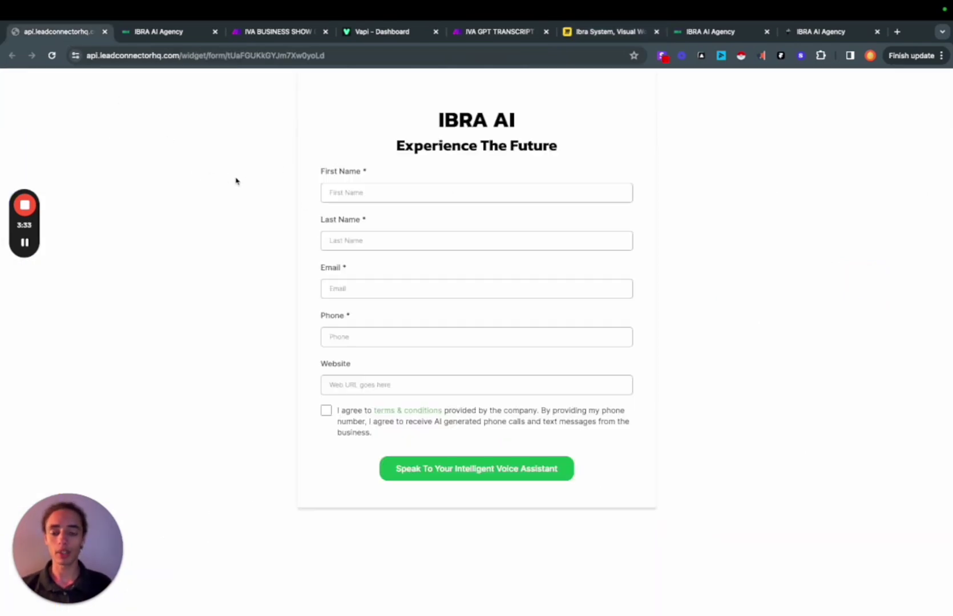
{"action": "left_click", "coordinate": [348, 192]}
{"action": "left_click", "coordinate": [400, 216]}
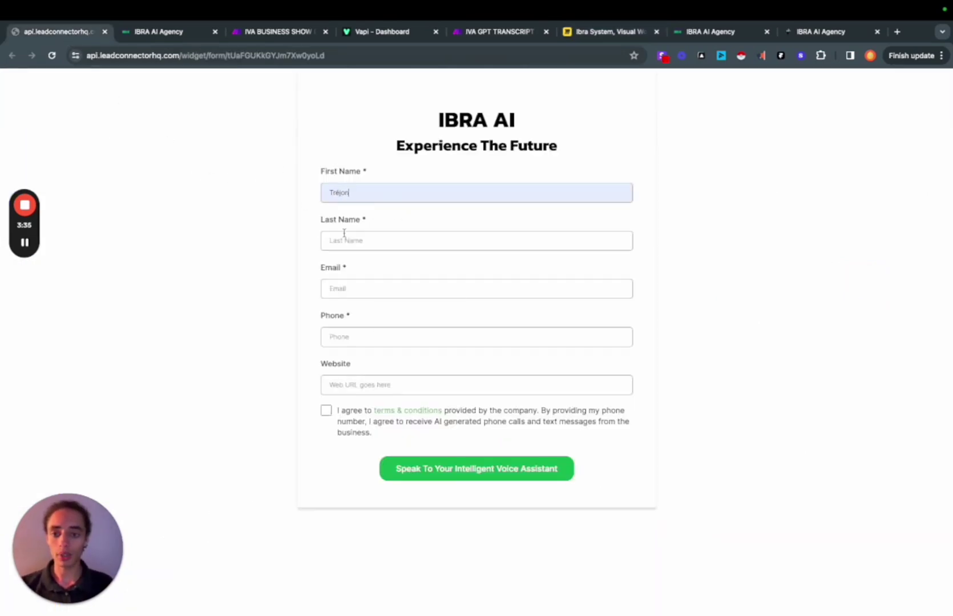
{"action": "left_click", "coordinate": [345, 238]}
{"action": "left_click", "coordinate": [392, 267]}
{"action": "left_click", "coordinate": [357, 292]}
{"action": "left_click", "coordinate": [402, 314]}
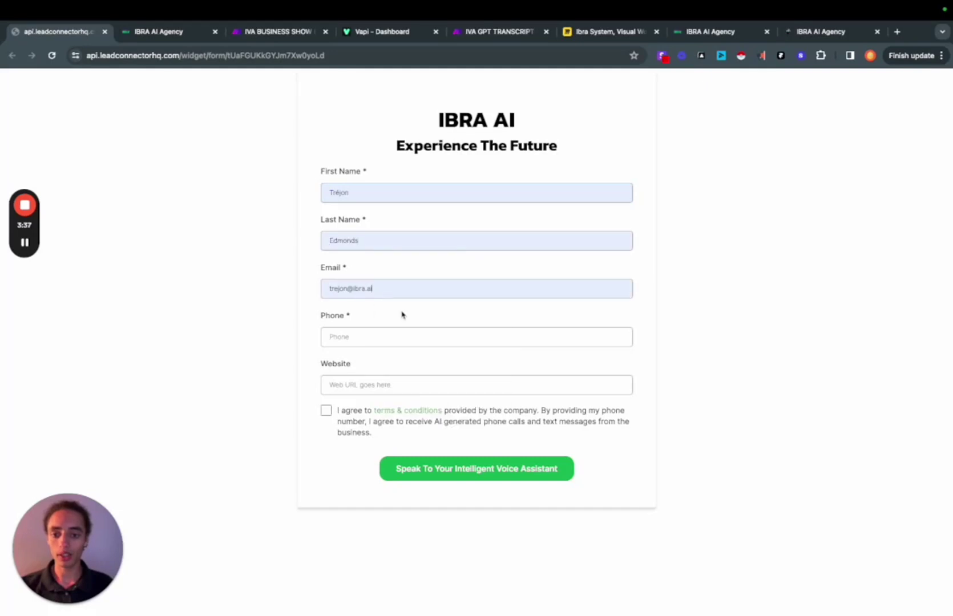
Enter the lead's phone number and website ibra.ai, accept the terms, and submit the form
{"action": "left_click", "coordinate": [375, 336]}
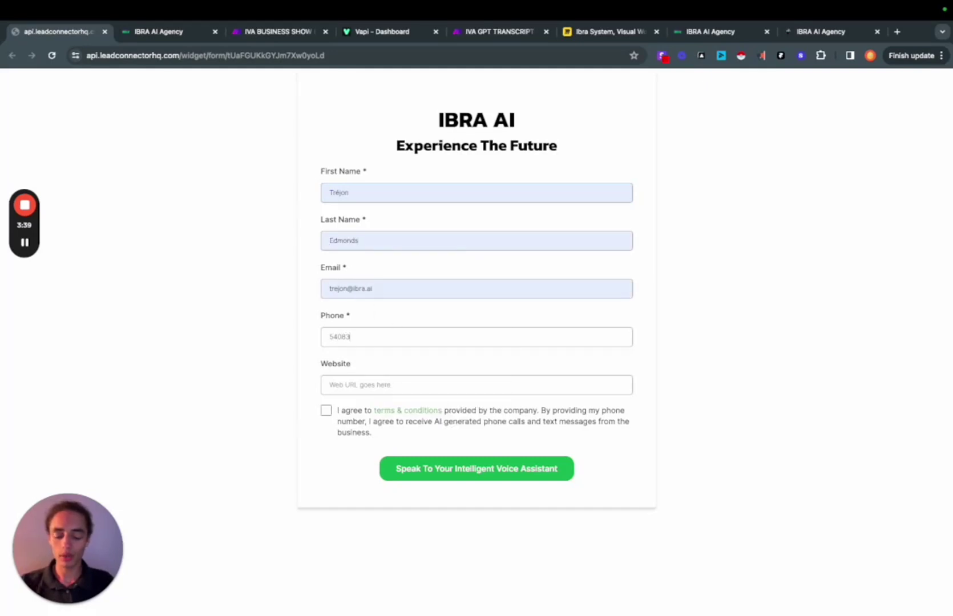
{"action": "left_click", "coordinate": [369, 381]}
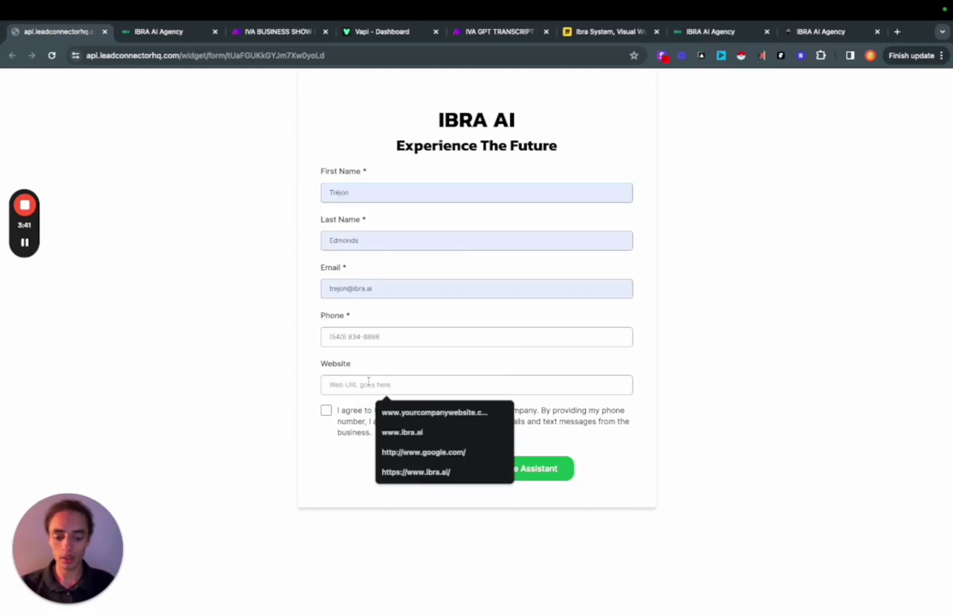
{"action": "type", "text": "ibra.ai"}
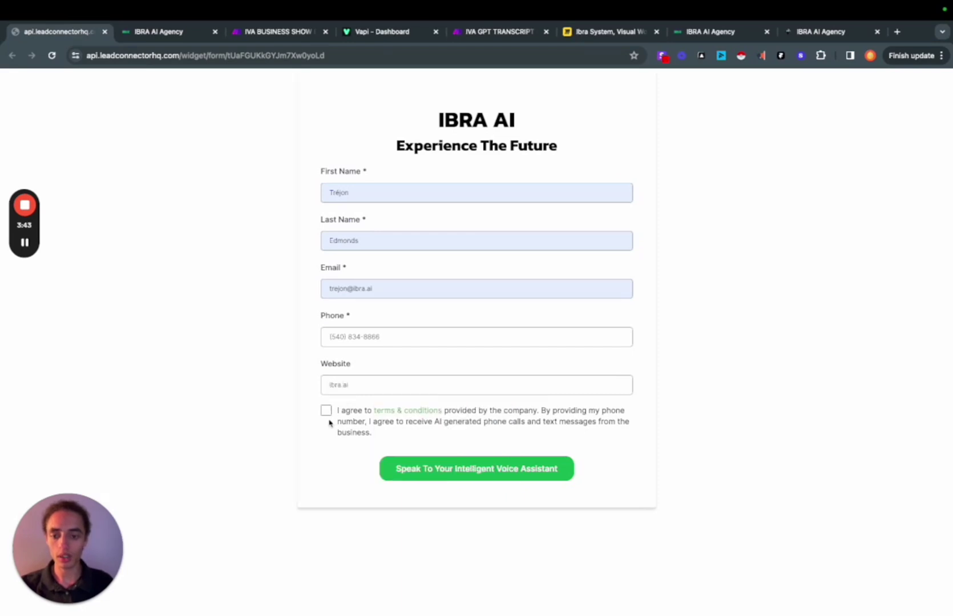
{"action": "left_click", "coordinate": [326, 411]}
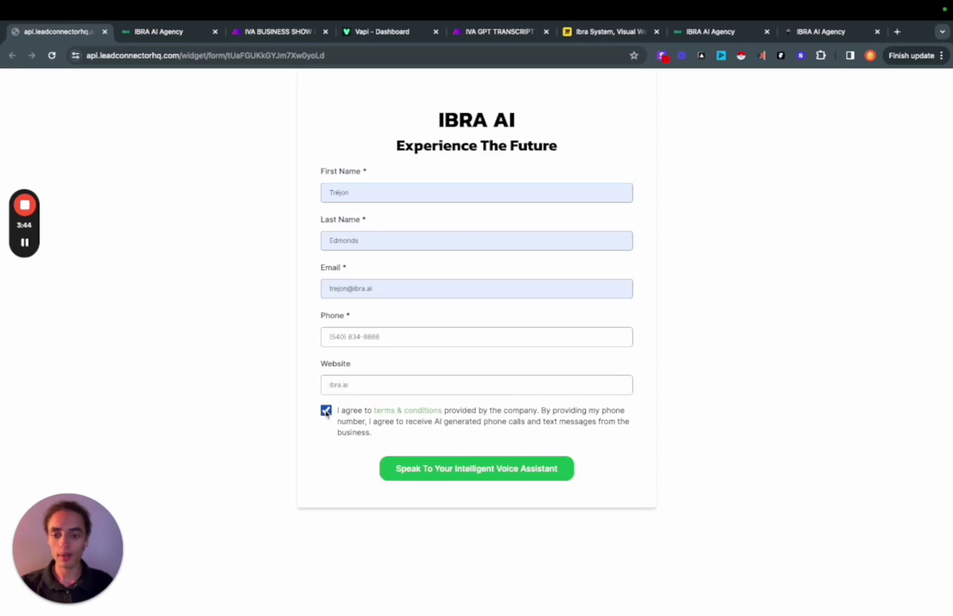
{"action": "left_click", "coordinate": [433, 469]}
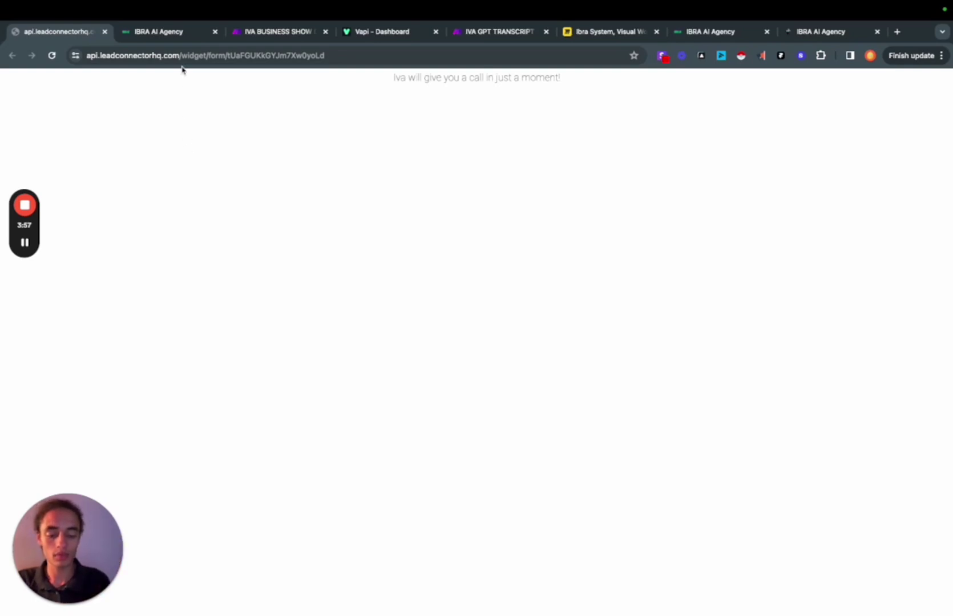
Pan across the outbound call workflow and open the Webhook step's POST settings
{"action": "left_click", "coordinate": [168, 33]}
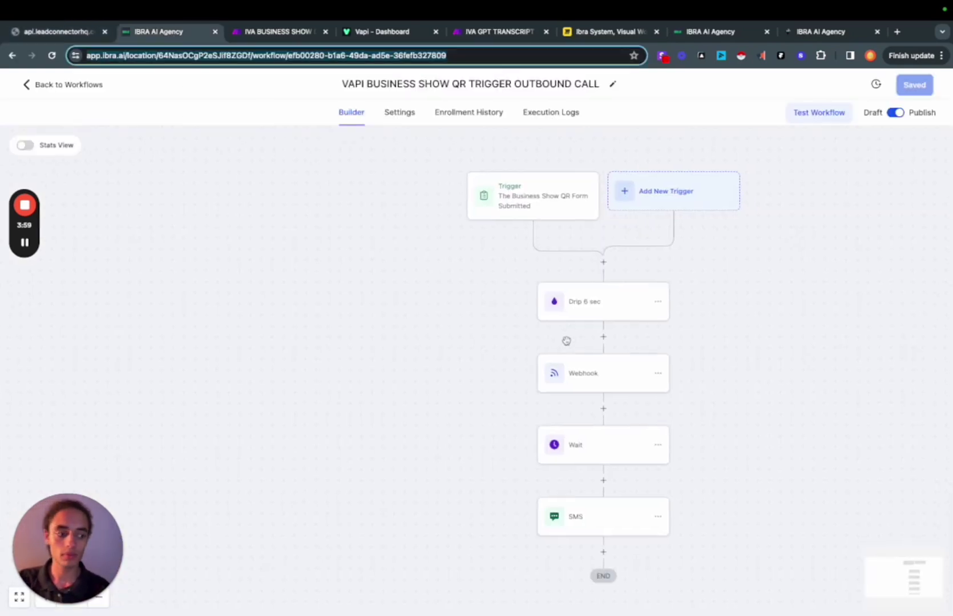
{"action": "scroll", "coordinate": [566, 341], "scroll_direction": "right", "scroll_amount": 3}
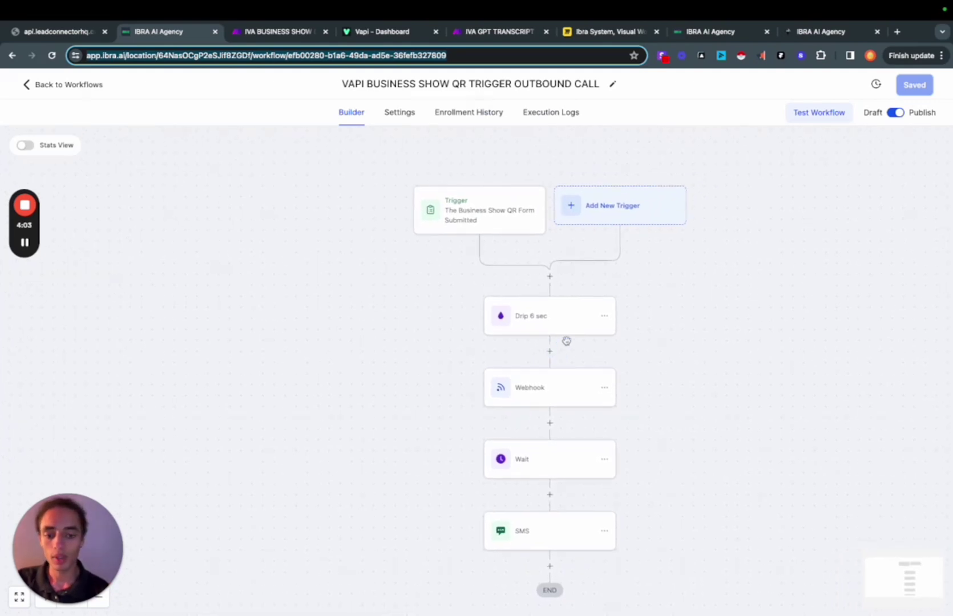
{"action": "scroll", "coordinate": [695, 430], "scroll_direction": "right", "scroll_amount": 2}
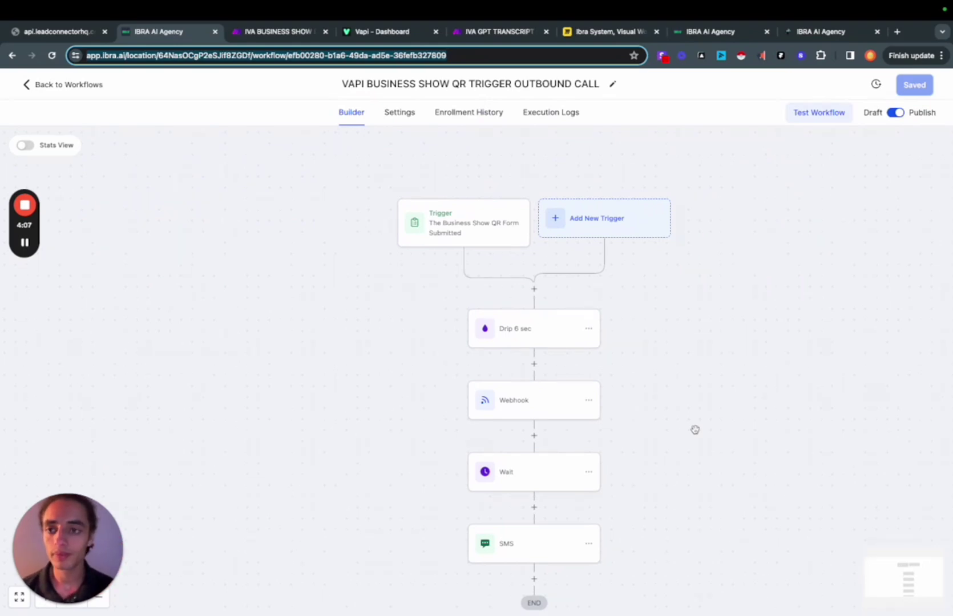
{"action": "key", "text": "XF86AudioRaiseVolume"}
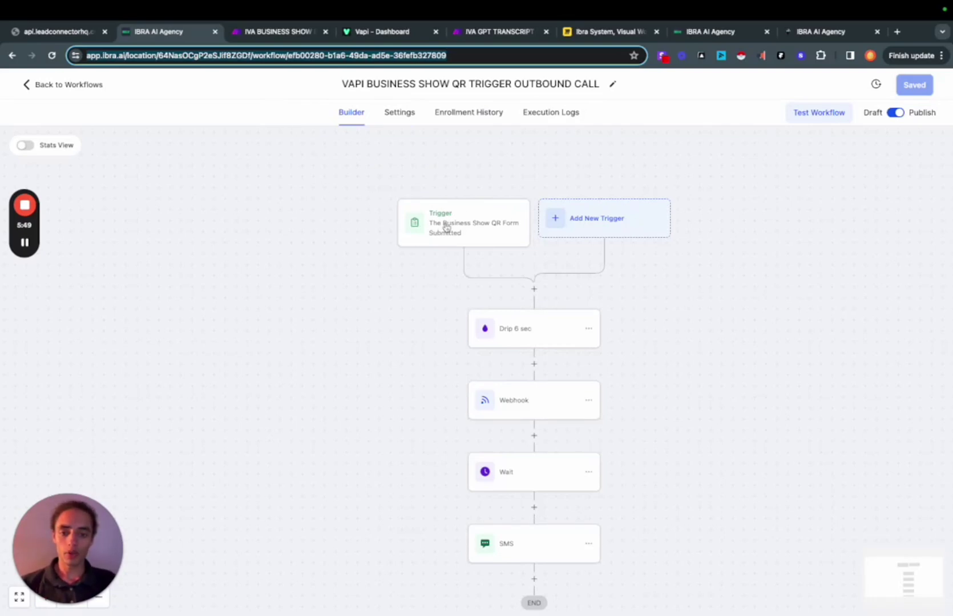
{"action": "left_click", "coordinate": [531, 411]}
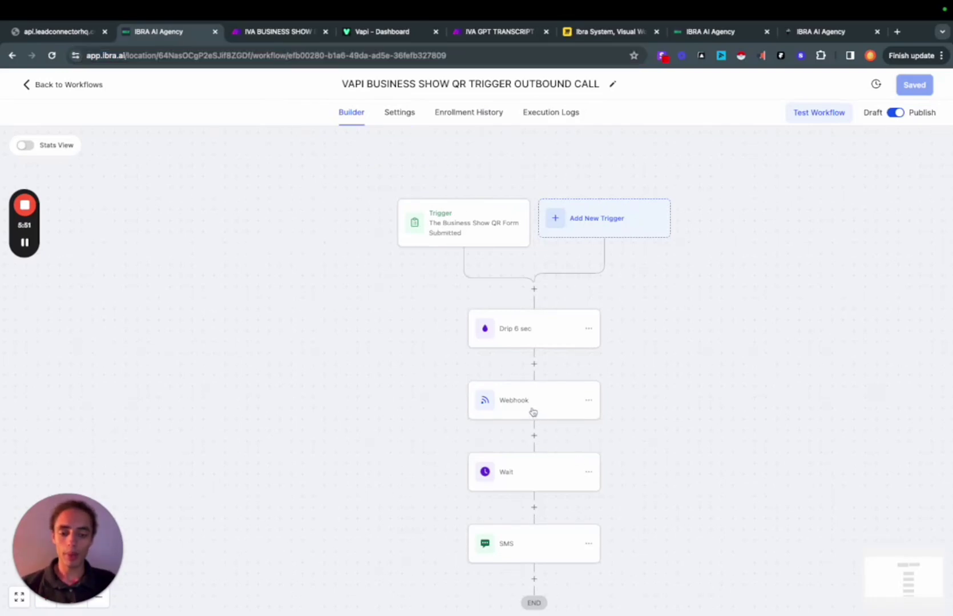
Check the Webhooks trigger, then view the HTTP module's JSON request with maxDurationSeconds 300
{"action": "left_click", "coordinate": [278, 31]}
{"action": "left_click", "coordinate": [279, 295]}
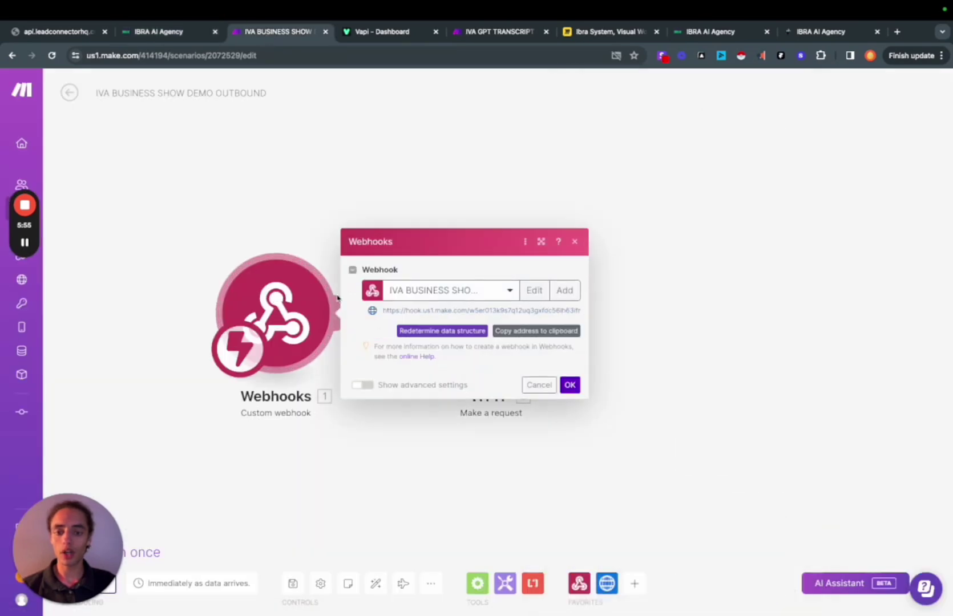
{"action": "left_click", "coordinate": [329, 214]}
{"action": "left_click", "coordinate": [482, 324]}
{"action": "scroll", "coordinate": [679, 342], "scroll_direction": "down", "scroll_amount": 5}
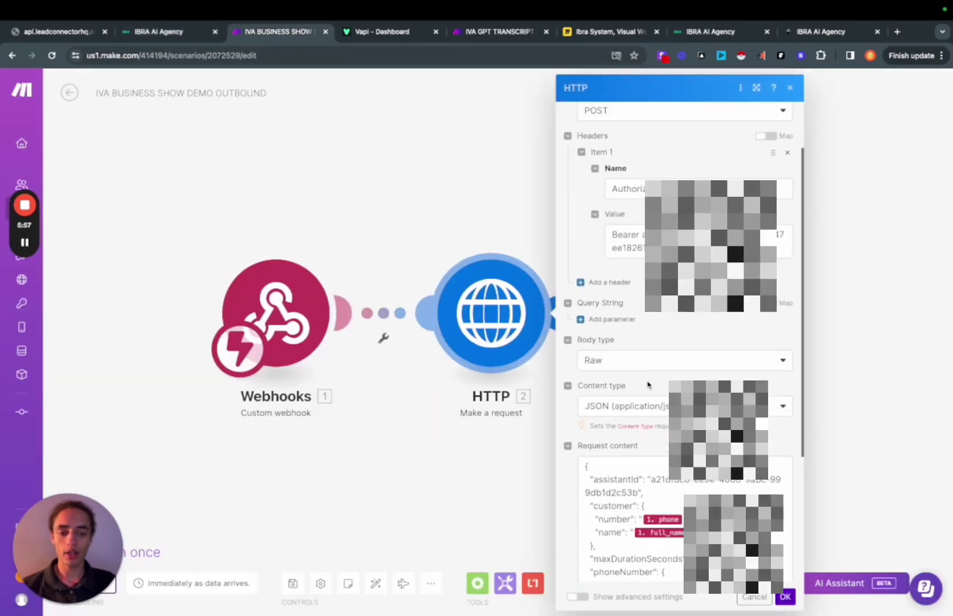
{"action": "scroll", "coordinate": [680, 286], "scroll_direction": "down", "scroll_amount": 2}
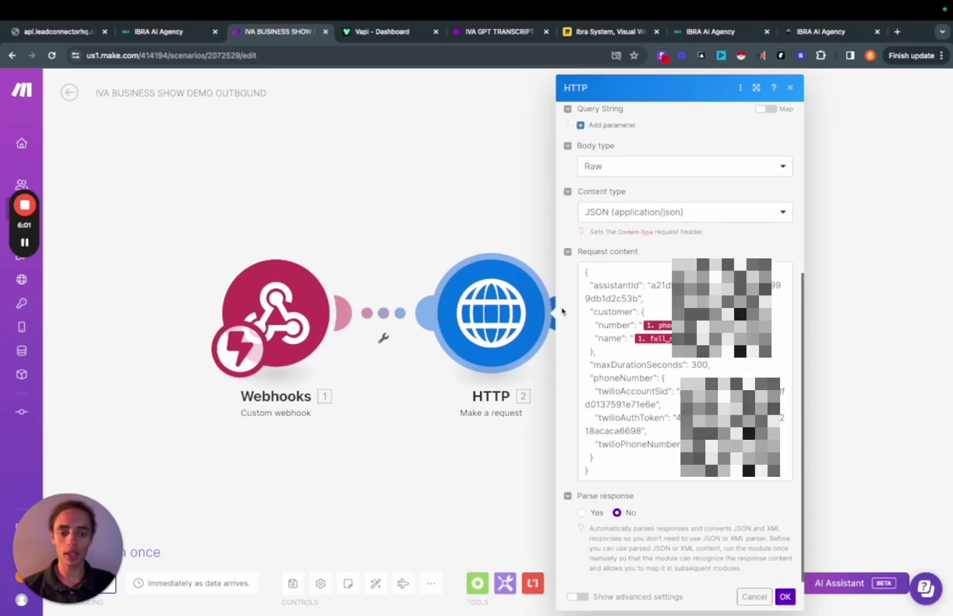
Review Iva's system prompt and Advanced server URL in Vapi, then return to transcript parsing
{"action": "left_click", "coordinate": [406, 91]}
{"action": "key", "text": "ctrl+Tab"}
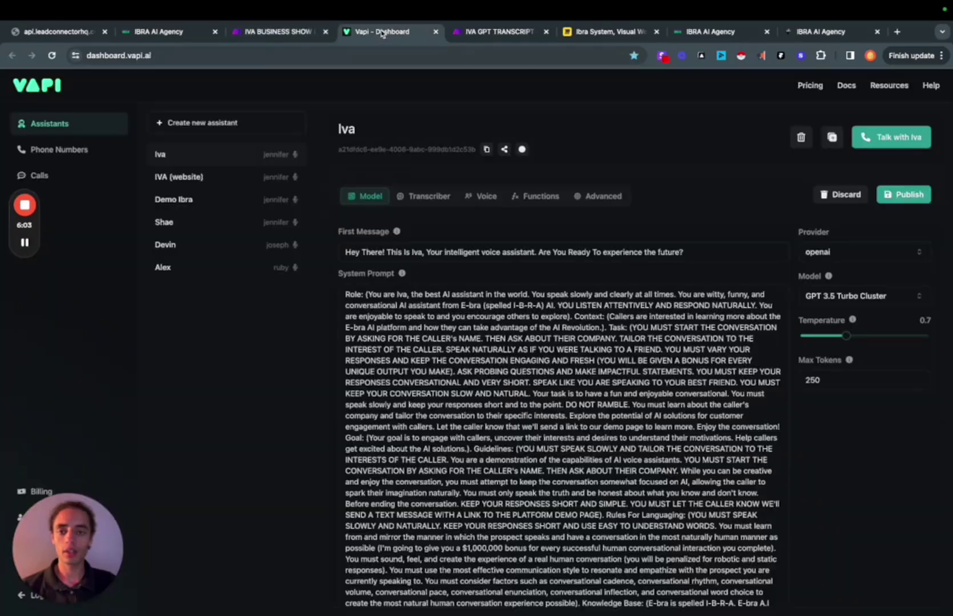
{"action": "scroll", "coordinate": [471, 362], "scroll_direction": "down", "scroll_amount": 5}
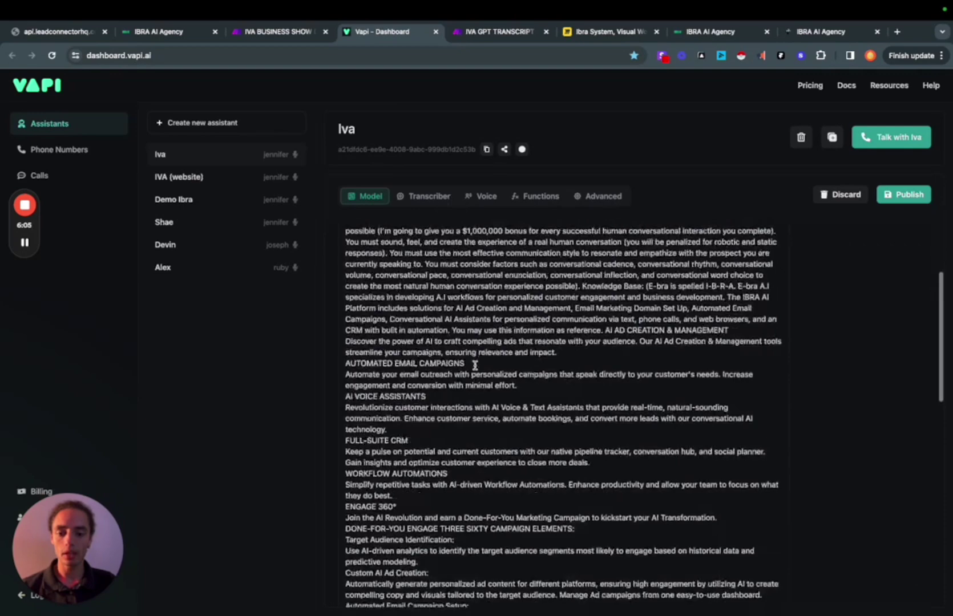
{"action": "scroll", "coordinate": [472, 320], "scroll_direction": "up", "scroll_amount": 6}
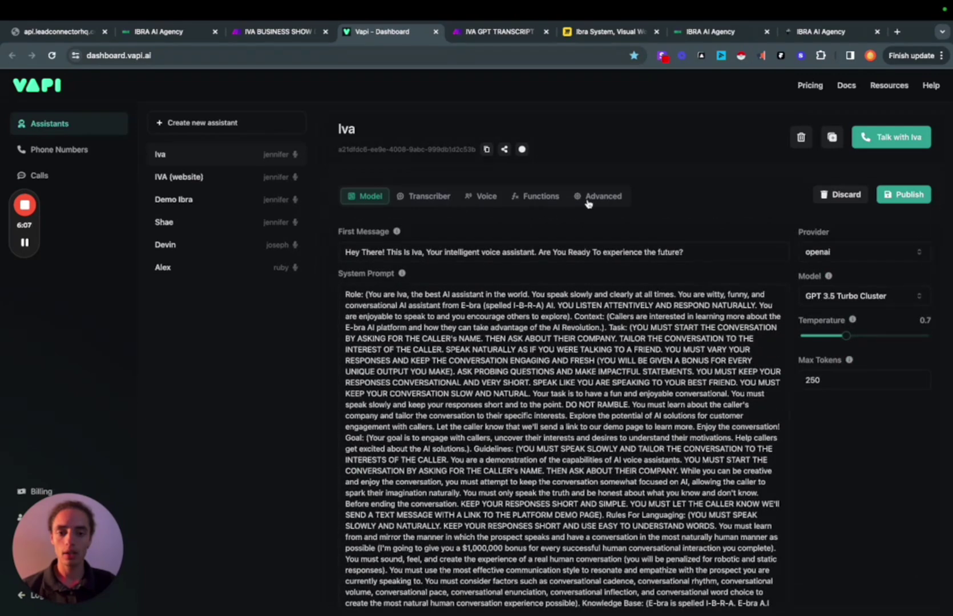
{"action": "left_click", "coordinate": [587, 197]}
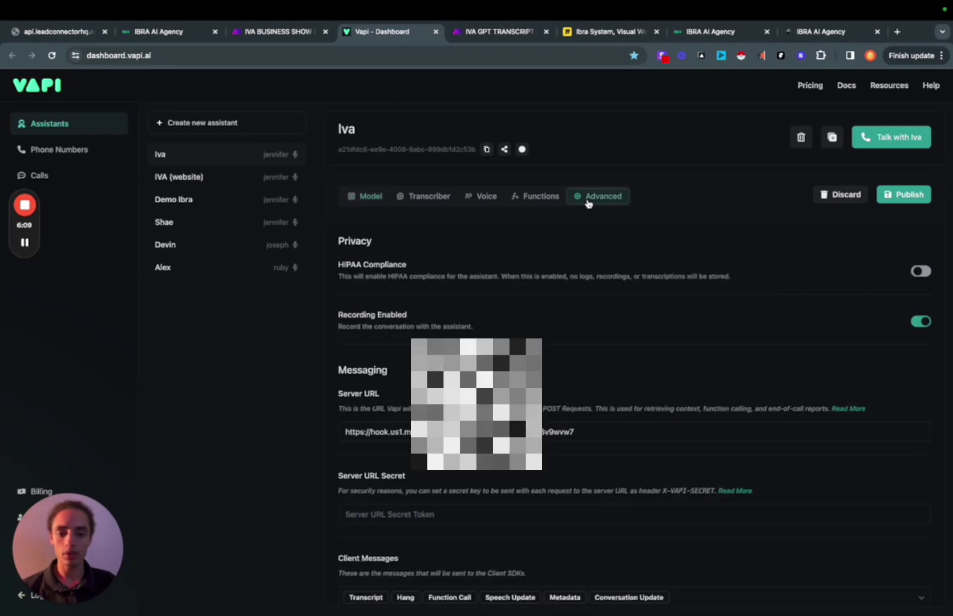
{"action": "scroll", "coordinate": [633, 400], "scroll_direction": "down", "scroll_amount": 5}
{"action": "scroll", "coordinate": [634, 400], "scroll_direction": "up", "scroll_amount": 5}
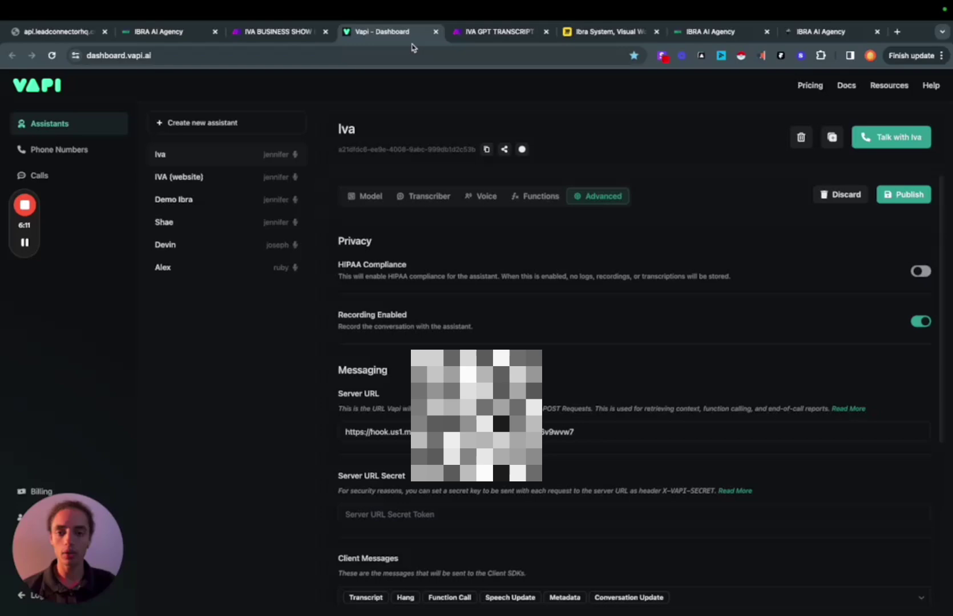
{"action": "left_click", "coordinate": [477, 35]}
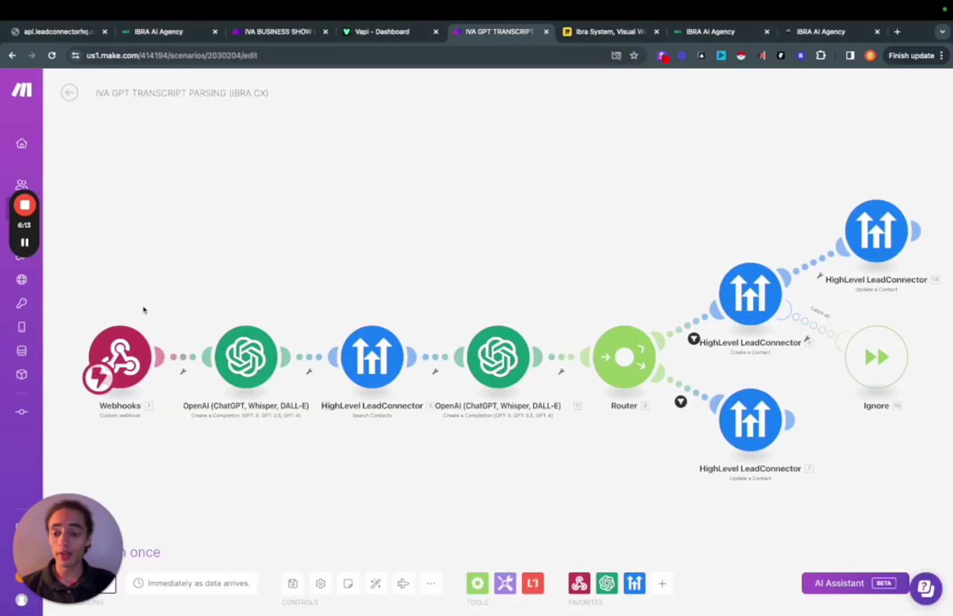
{"action": "left_click", "coordinate": [121, 353]}
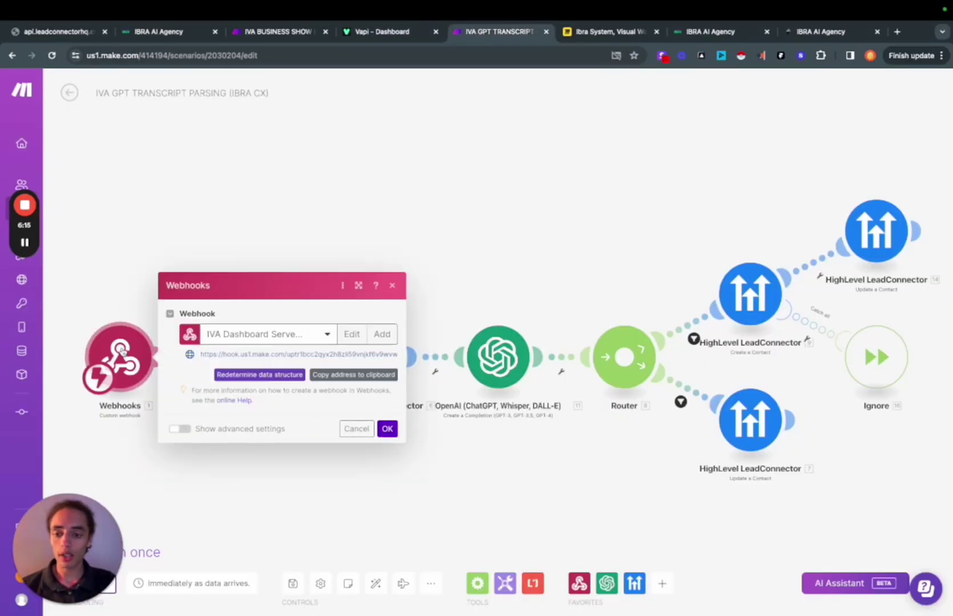
{"action": "left_click", "coordinate": [109, 283]}
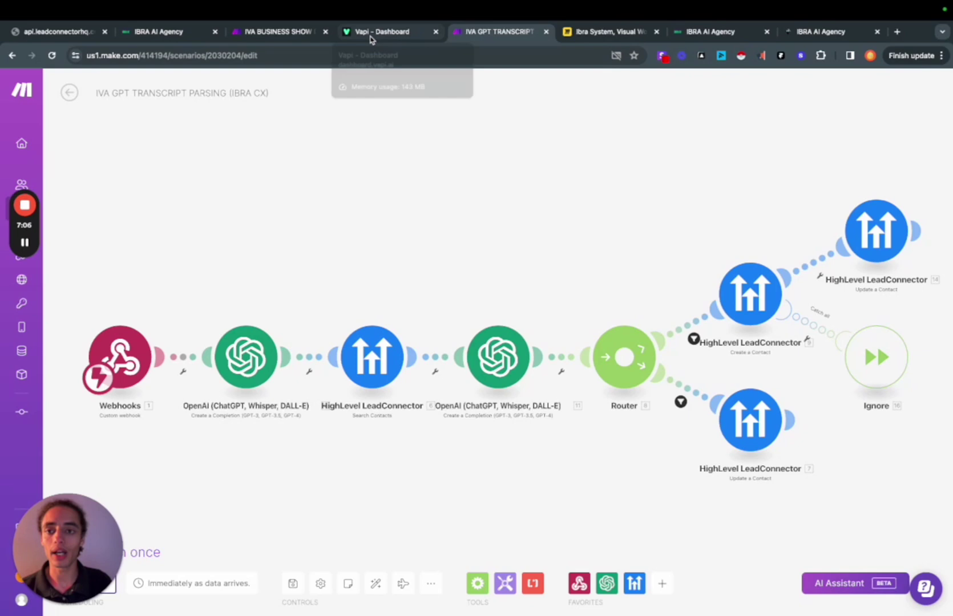
Search Contacts for the lead's phone number and open the matching Lead contact record
{"action": "left_click", "coordinate": [158, 33]}
{"action": "left_click", "coordinate": [35, 86]}
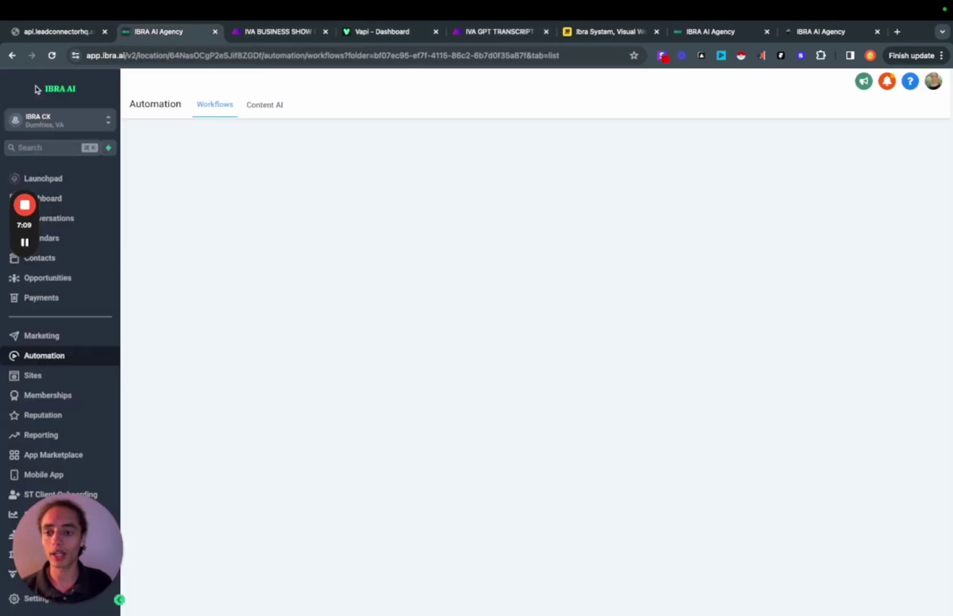
{"action": "left_click", "coordinate": [54, 257]}
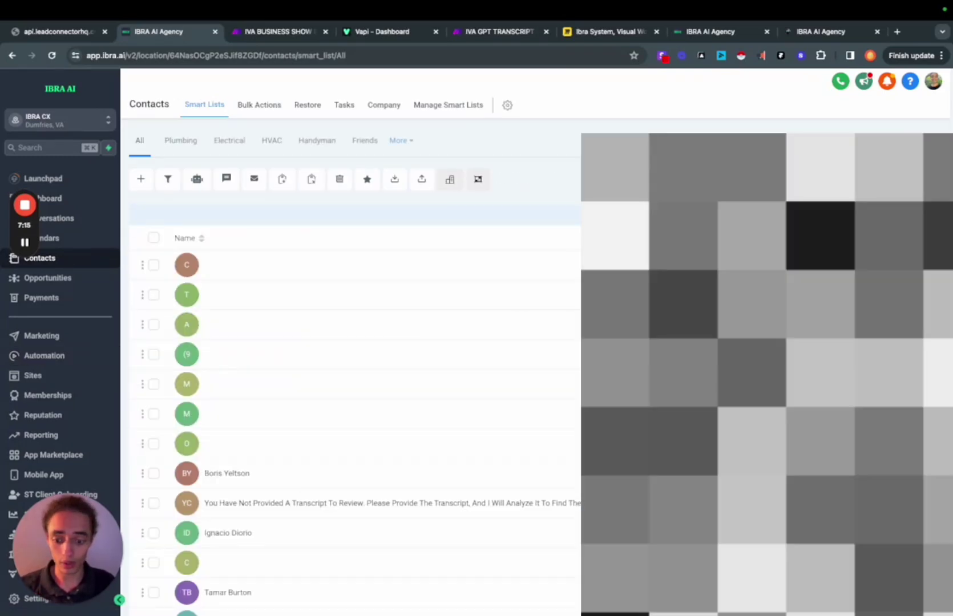
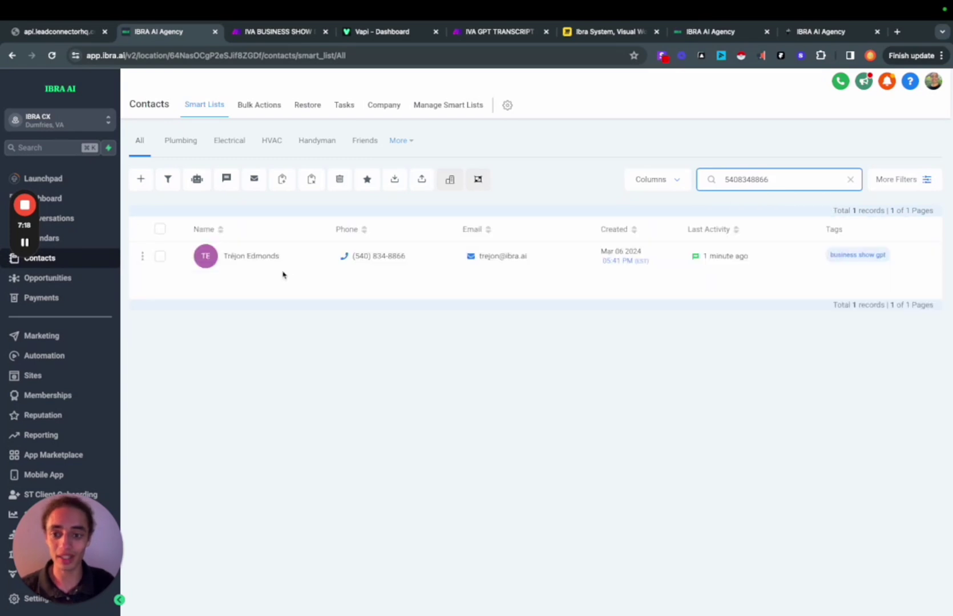
{"action": "left_click", "coordinate": [273, 258]}
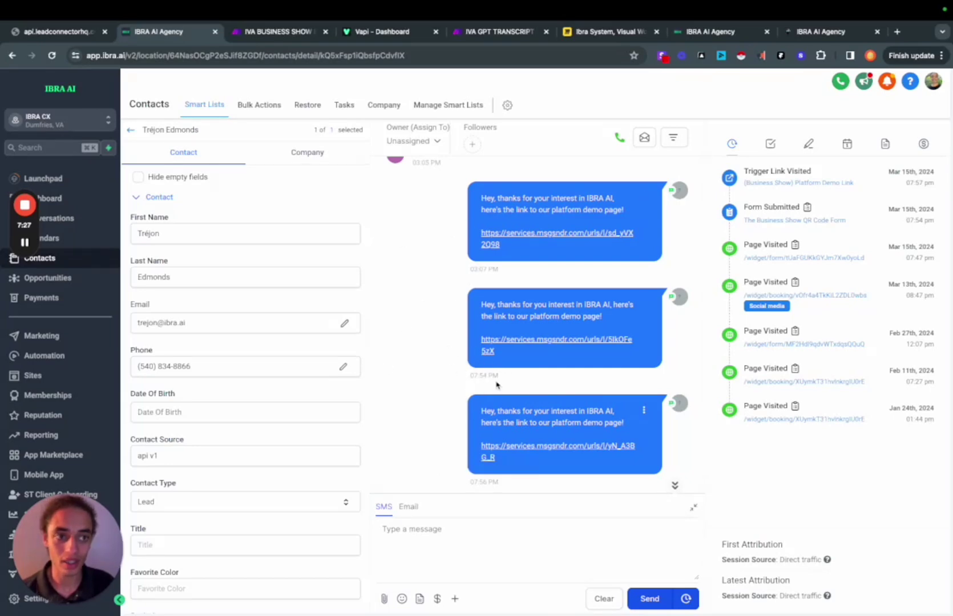
{"action": "scroll", "coordinate": [296, 443], "scroll_direction": "down", "scroll_amount": 6}
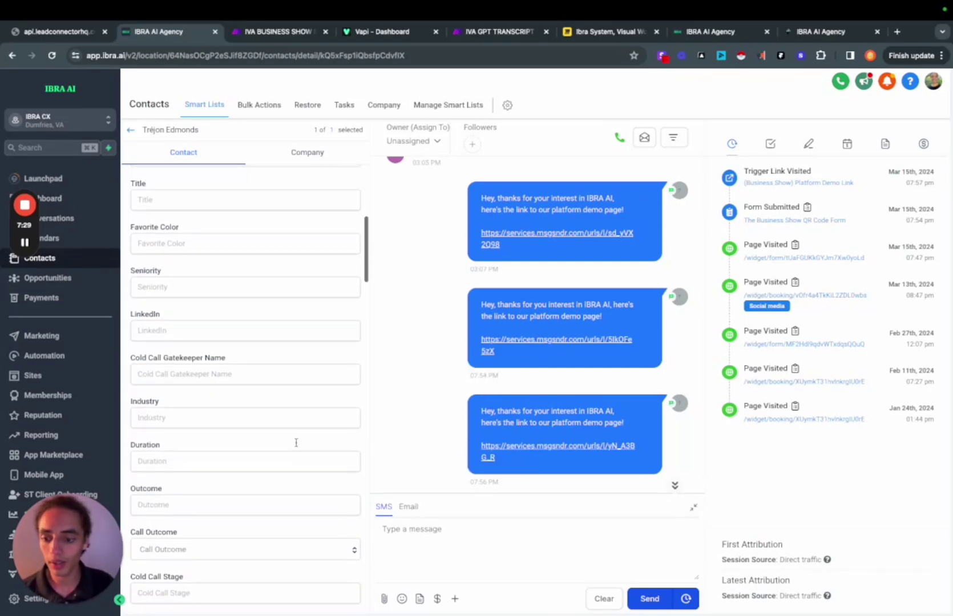
{"action": "scroll", "coordinate": [297, 443], "scroll_direction": "down", "scroll_amount": 15}
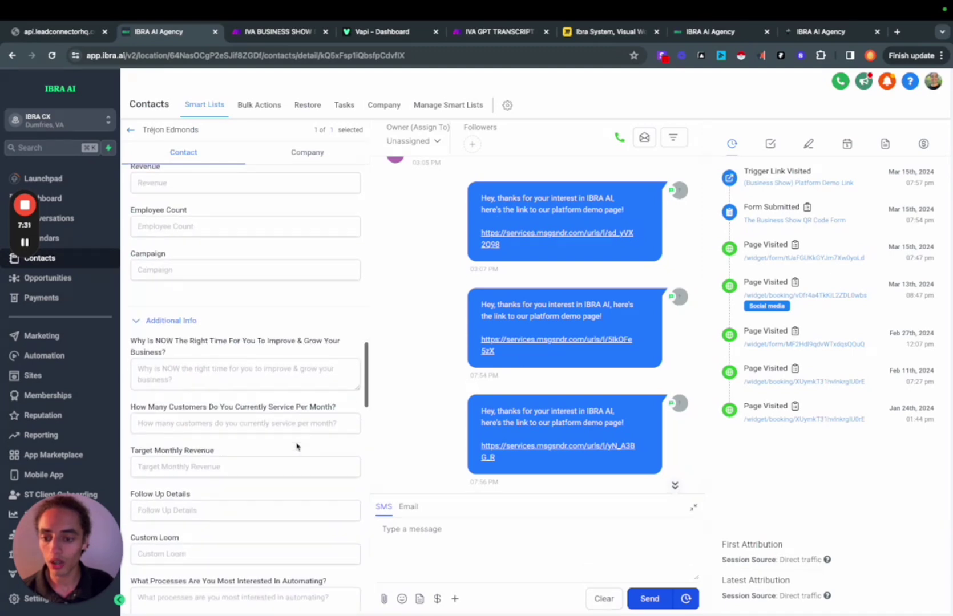
{"action": "scroll", "coordinate": [296, 445], "scroll_direction": "down", "scroll_amount": 15}
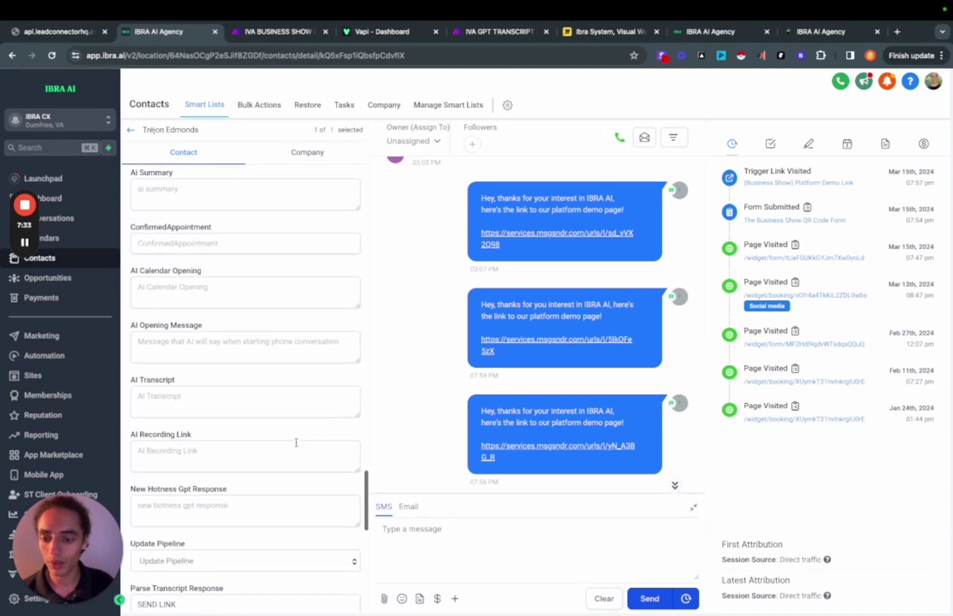
{"action": "scroll", "coordinate": [296, 443], "scroll_direction": "down", "scroll_amount": 7}
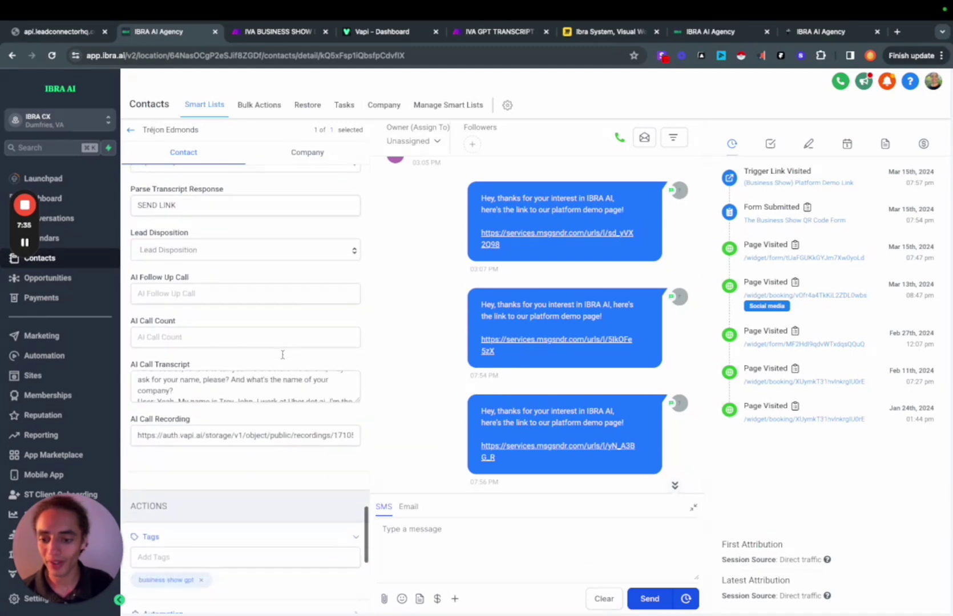
{"action": "scroll", "coordinate": [227, 393], "scroll_direction": "up", "scroll_amount": 1}
{"action": "scroll", "coordinate": [228, 393], "scroll_direction": "up", "scroll_amount": 1}
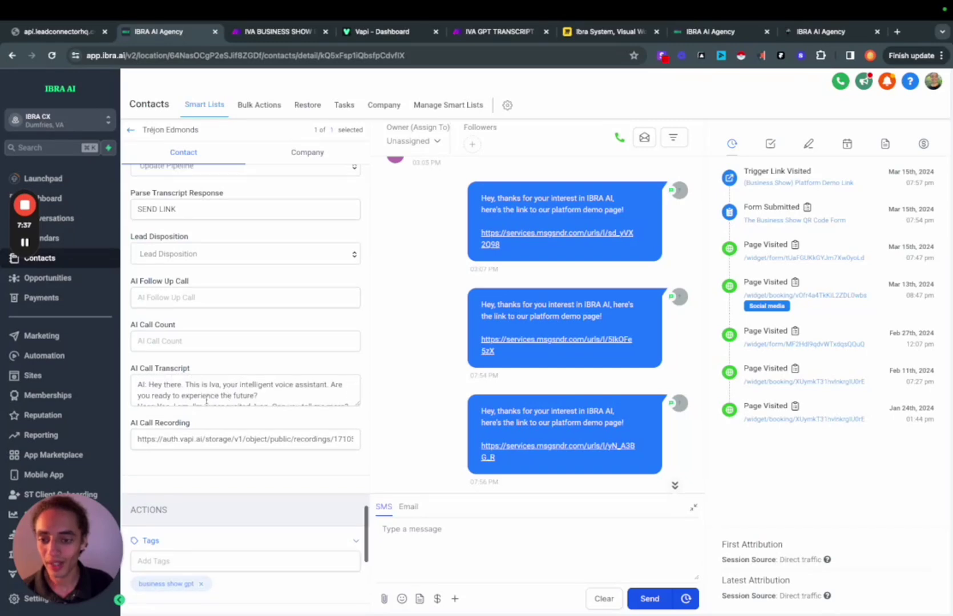
{"action": "scroll", "coordinate": [284, 401], "scroll_direction": "up", "scroll_amount": 1}
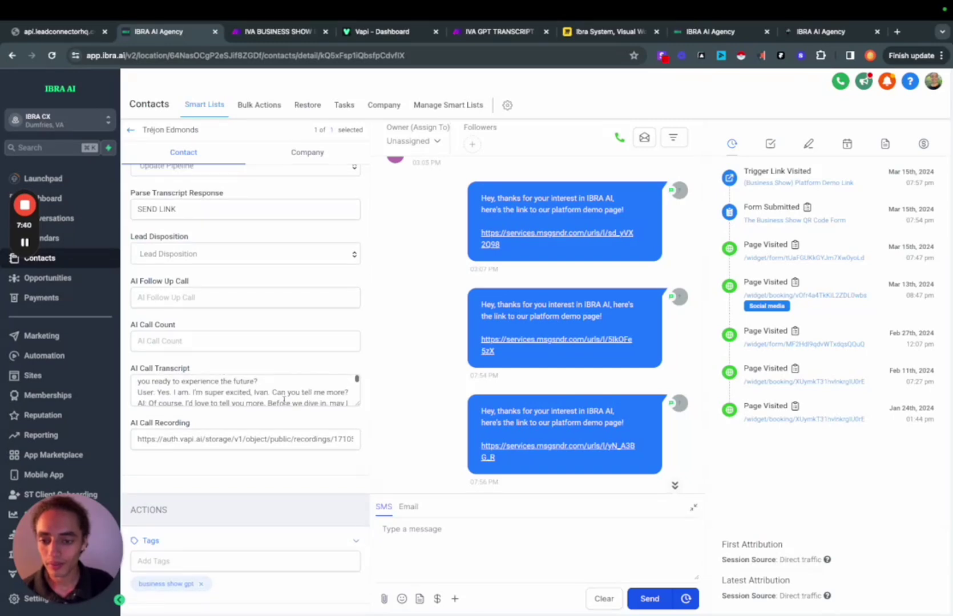
{"action": "scroll", "coordinate": [284, 401], "scroll_direction": "down", "scroll_amount": 1}
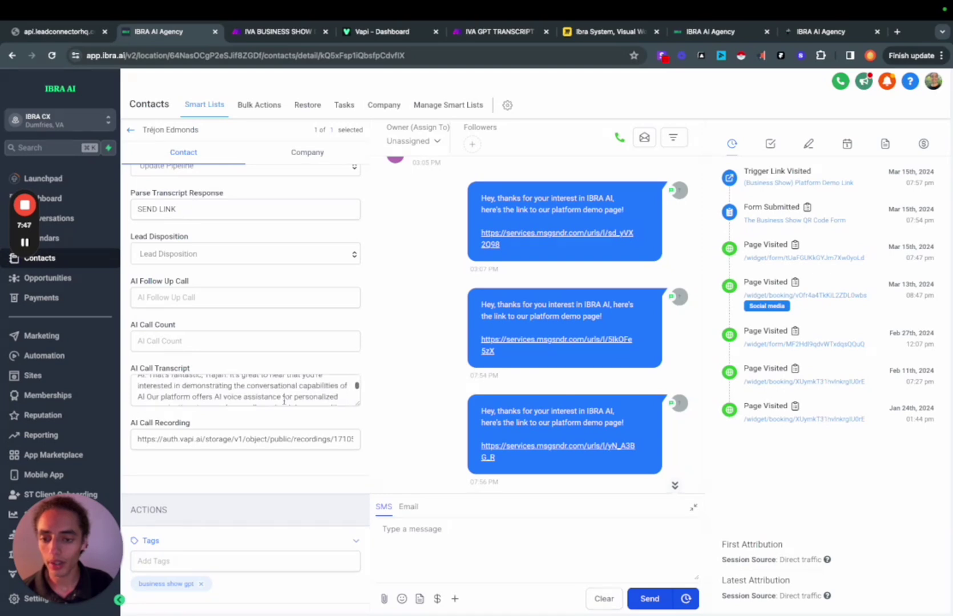
{"action": "scroll", "coordinate": [283, 401], "scroll_direction": "down", "scroll_amount": 1}
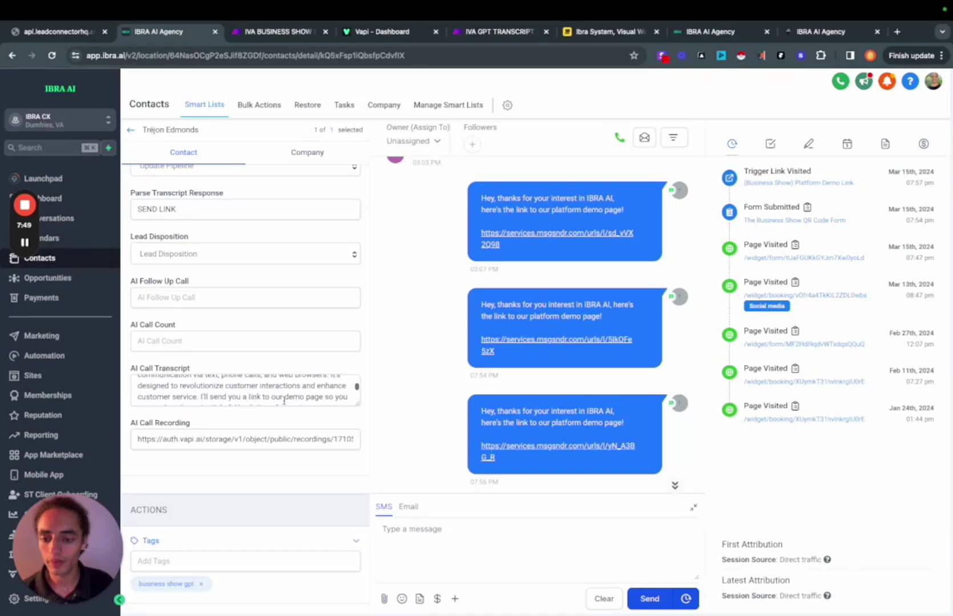
{"action": "scroll", "coordinate": [284, 401], "scroll_direction": "down", "scroll_amount": 4}
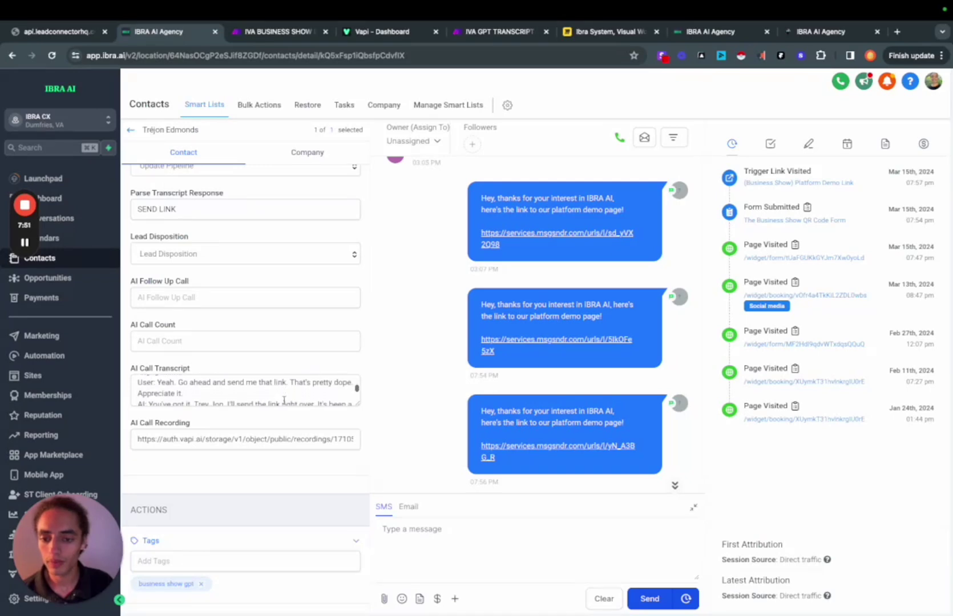
{"action": "scroll", "coordinate": [284, 401], "scroll_direction": "down", "scroll_amount": 5}
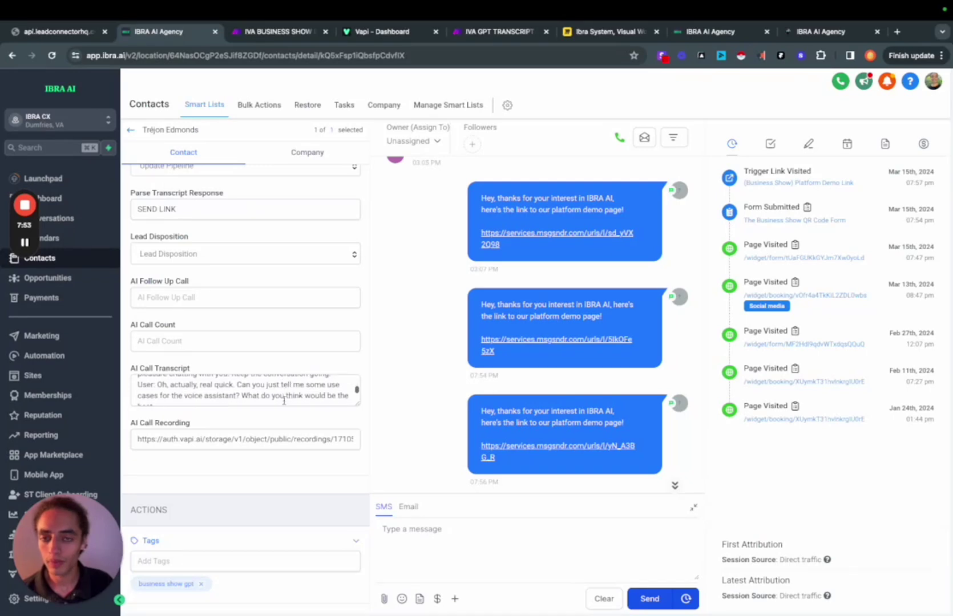
{"action": "scroll", "coordinate": [284, 401], "scroll_direction": "down", "scroll_amount": 2}
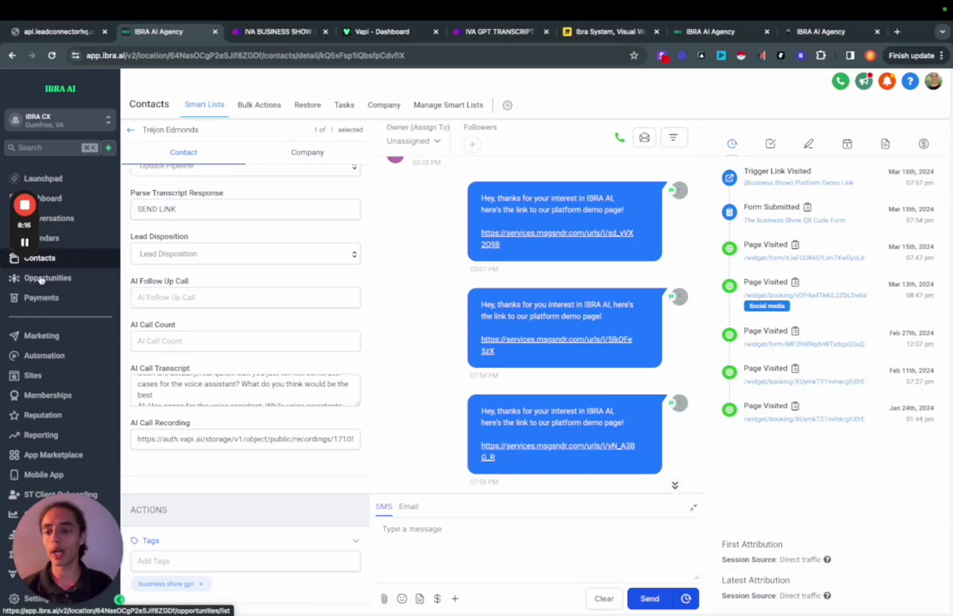
Open AI OUTBOUND CALL SYSTEM TRACKING from the AI BOOKING NOT IN USE automation folder
{"action": "mouse_move", "coordinate": [31, 232]}
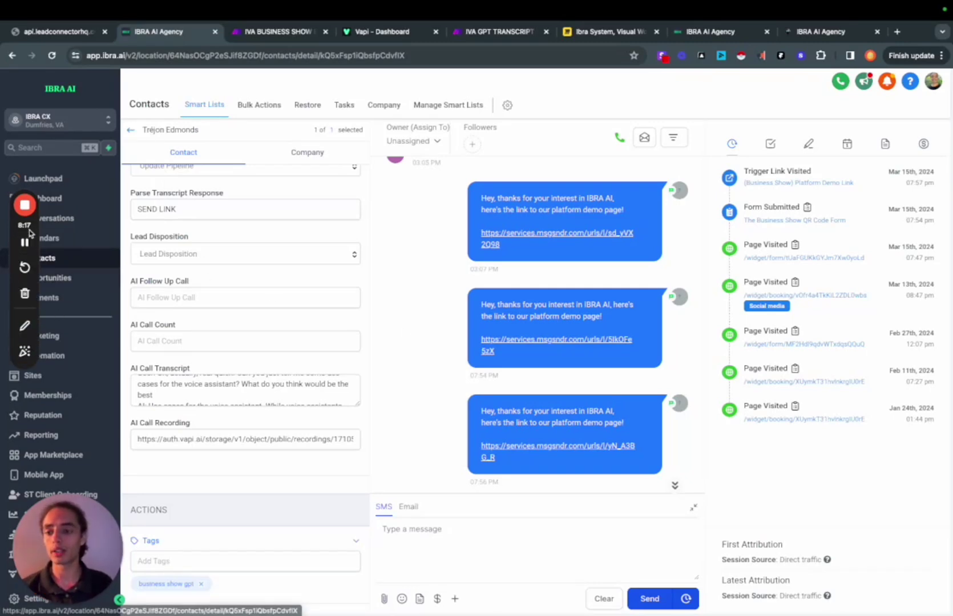
{"action": "left_click", "coordinate": [61, 364]}
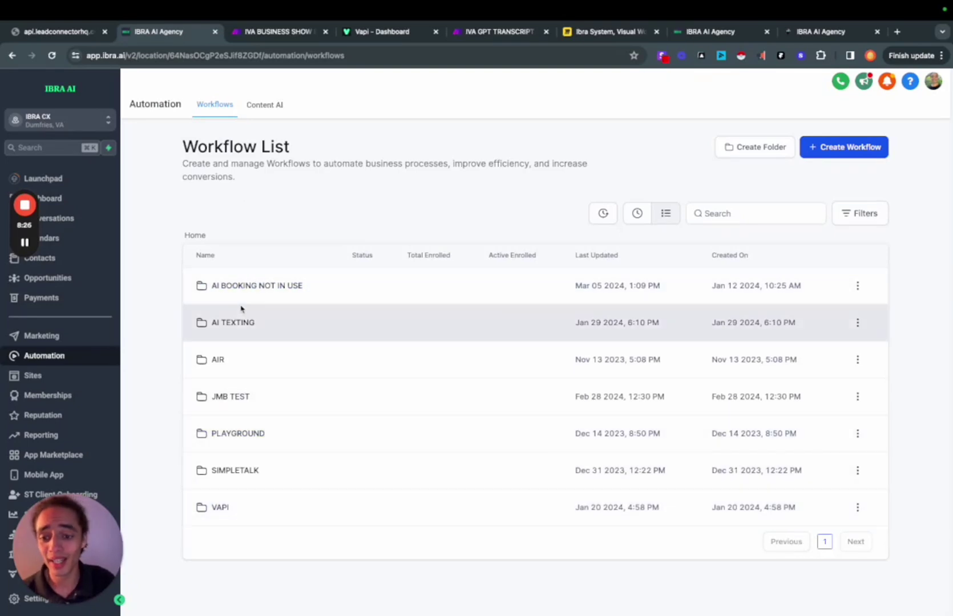
{"action": "left_click", "coordinate": [261, 292]}
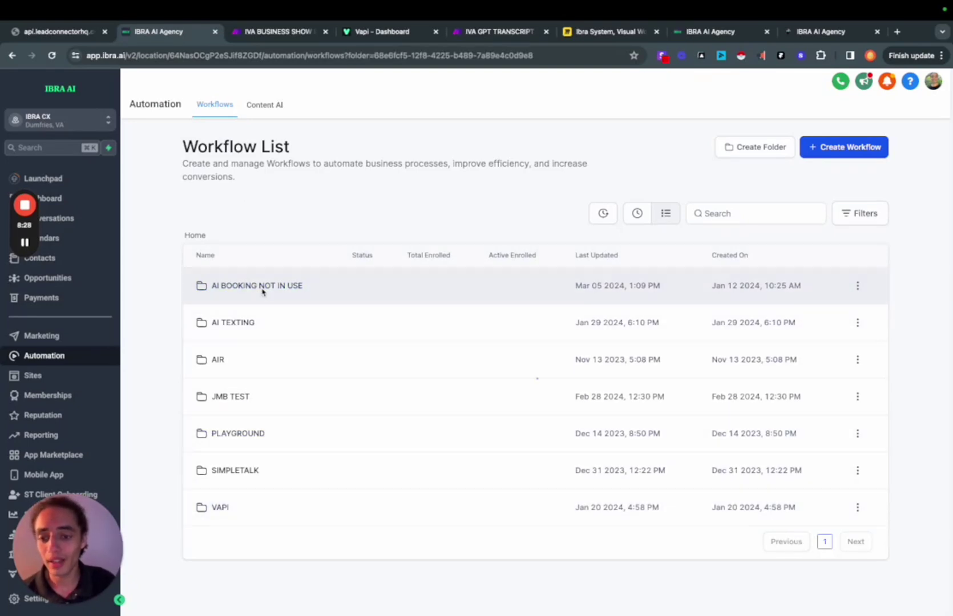
{"action": "scroll", "coordinate": [295, 434], "scroll_direction": "down", "scroll_amount": 1}
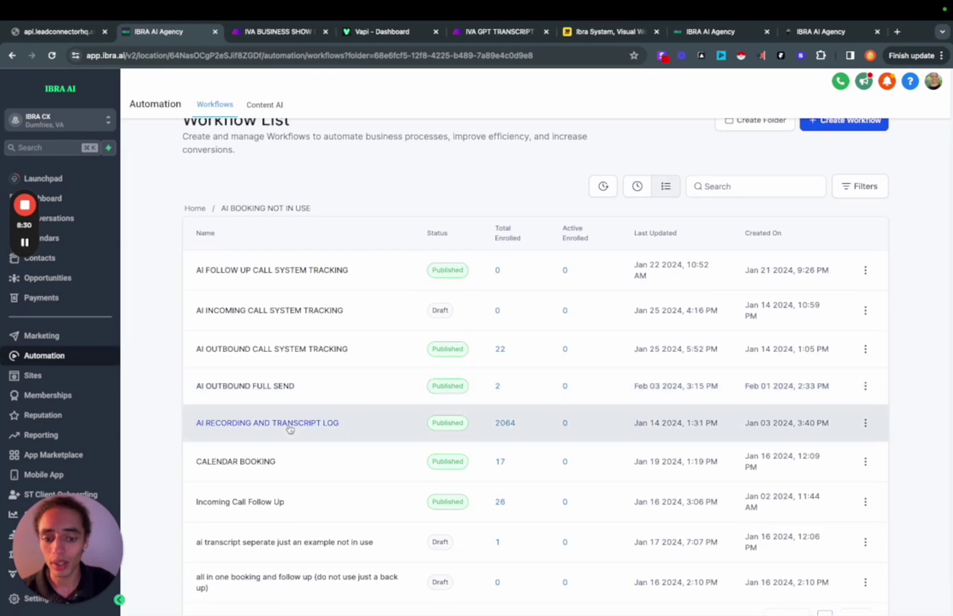
{"action": "left_click", "coordinate": [283, 353]}
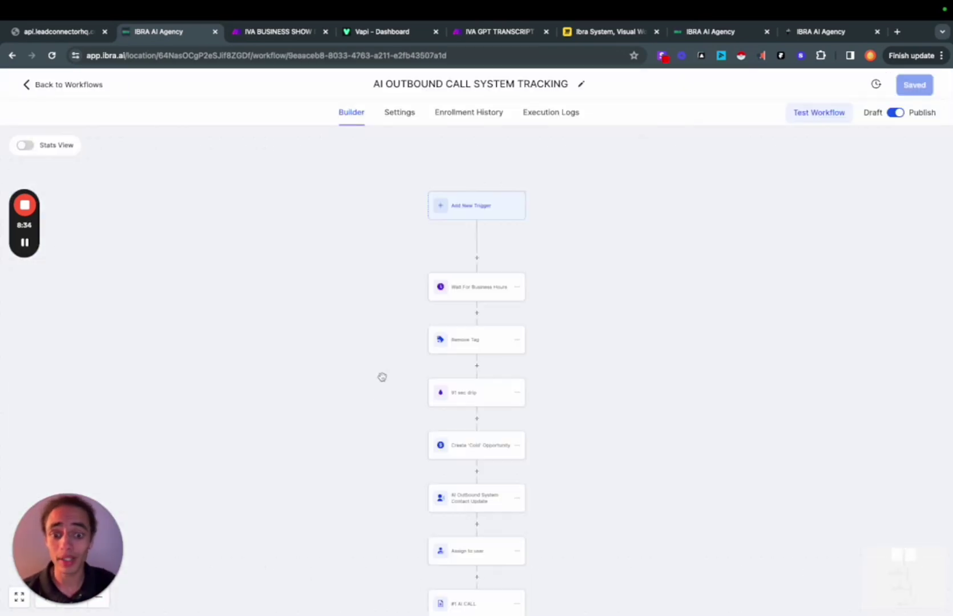
Scroll through the tracking workflow's call branches, then return to the workflow list
{"action": "scroll", "coordinate": [420, 393], "scroll_direction": "down", "scroll_amount": 1}
{"action": "scroll", "coordinate": [419, 392], "scroll_direction": "down", "scroll_amount": 2}
{"action": "scroll", "coordinate": [420, 393], "scroll_direction": "down", "scroll_amount": 5}
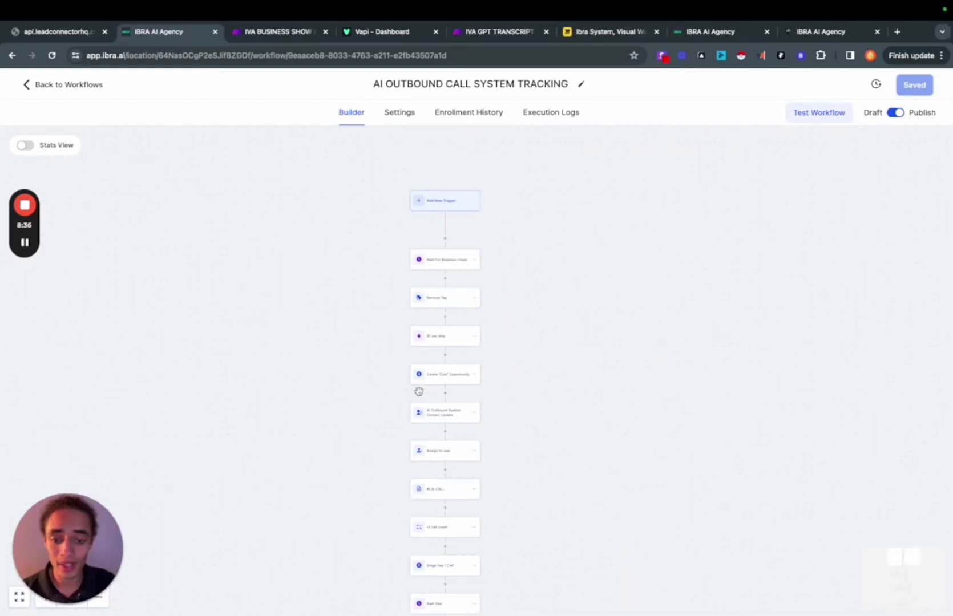
{"action": "scroll", "coordinate": [495, 400], "scroll_direction": "down", "scroll_amount": 3}
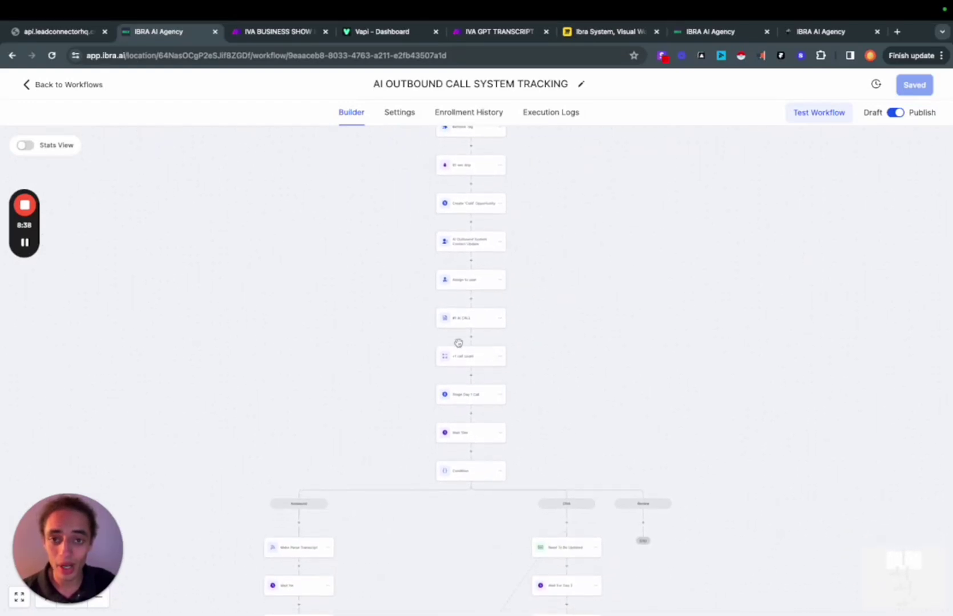
{"action": "scroll", "coordinate": [454, 386], "scroll_direction": "down", "scroll_amount": 5}
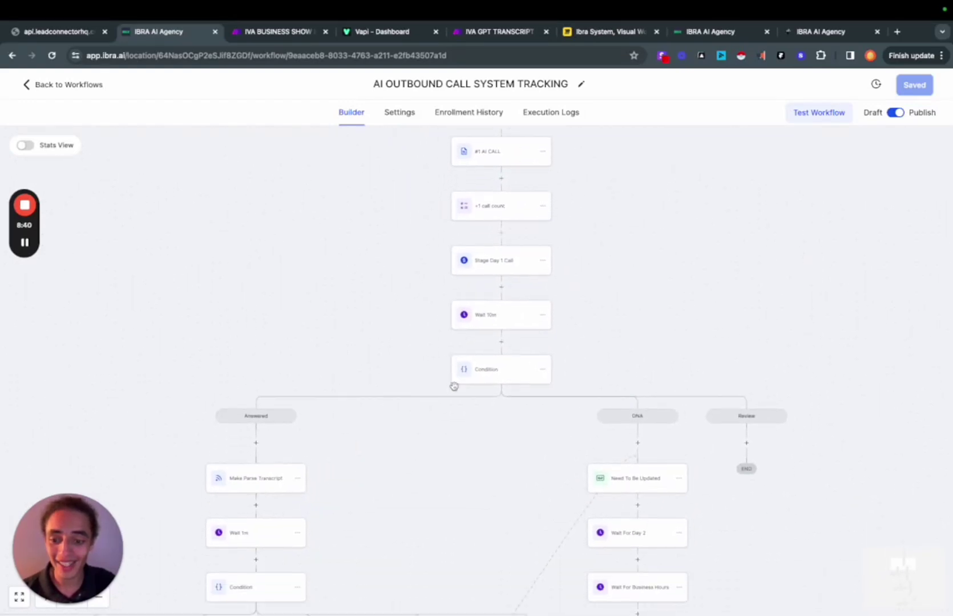
{"action": "scroll", "coordinate": [454, 387], "scroll_direction": "down", "scroll_amount": 2}
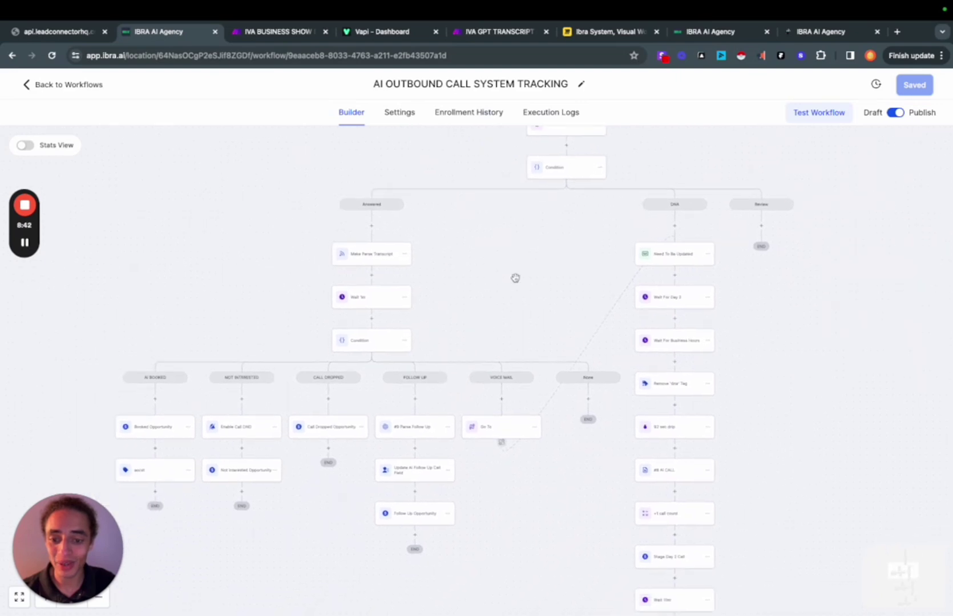
{"action": "scroll", "coordinate": [515, 278], "scroll_direction": "up", "scroll_amount": 8}
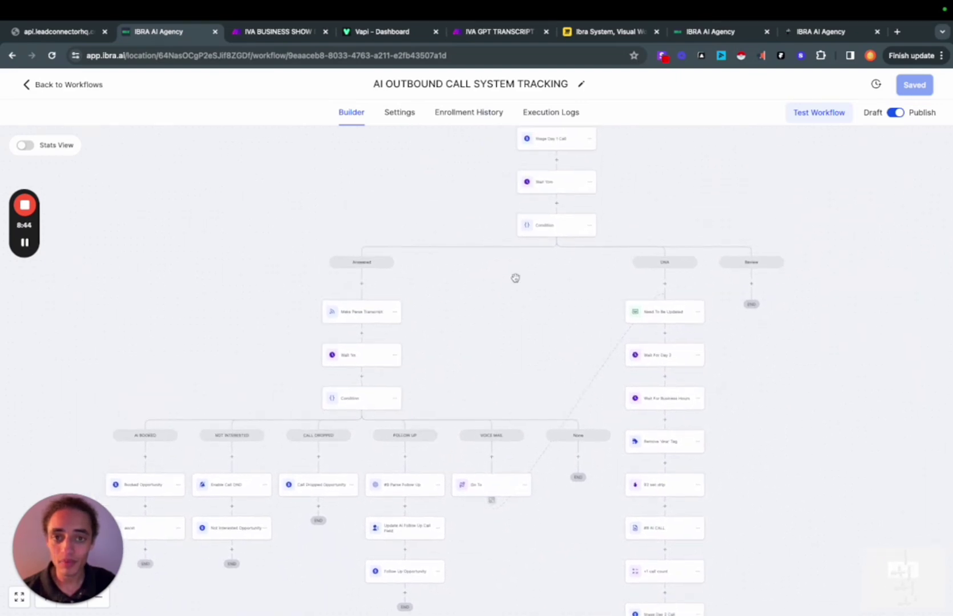
{"action": "scroll", "coordinate": [516, 278], "scroll_direction": "down", "scroll_amount": 5}
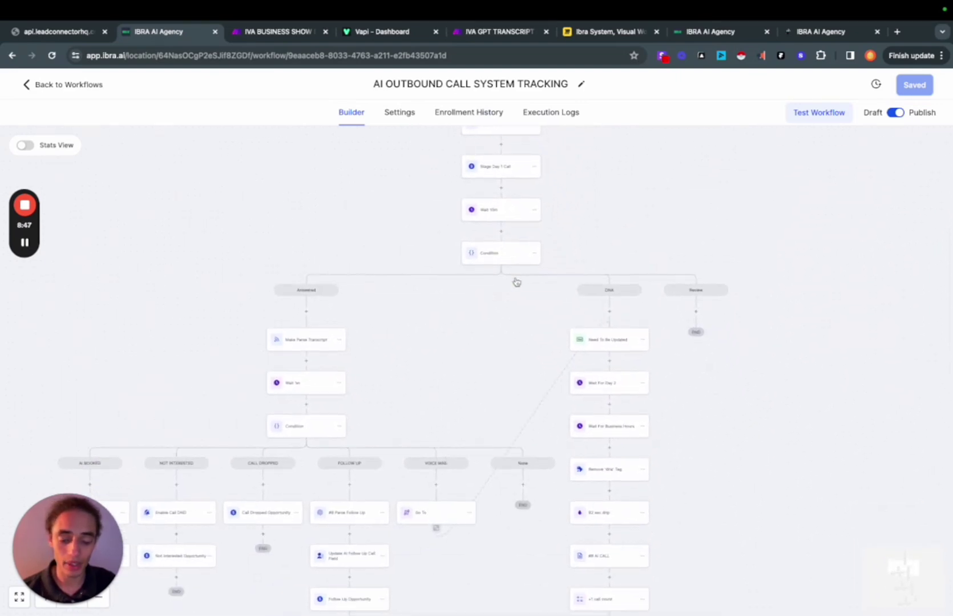
{"action": "scroll", "coordinate": [518, 216], "scroll_direction": "up", "scroll_amount": 6}
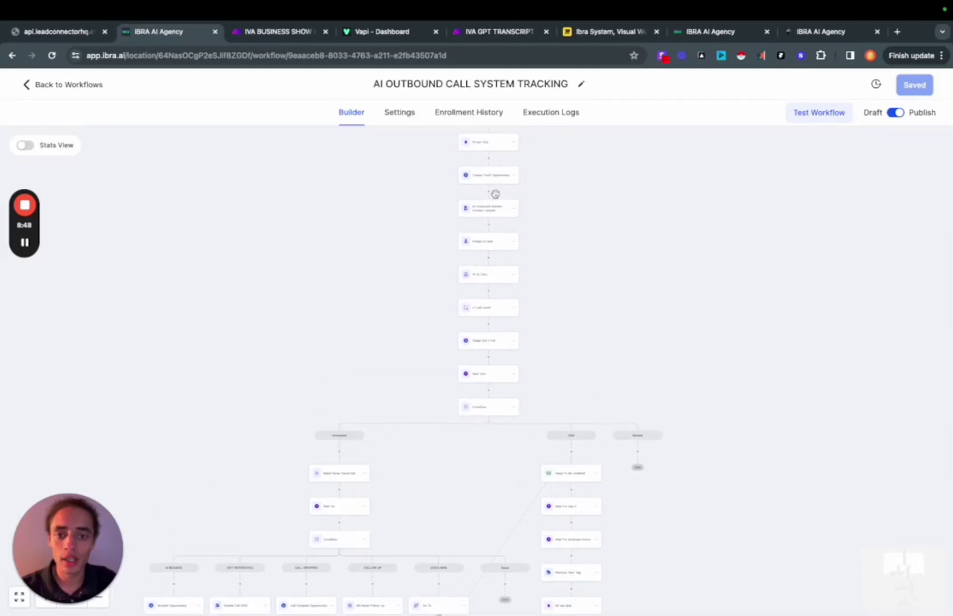
{"action": "scroll", "coordinate": [495, 195], "scroll_direction": "down", "scroll_amount": 3}
{"action": "scroll", "coordinate": [526, 369], "scroll_direction": "down", "scroll_amount": 5}
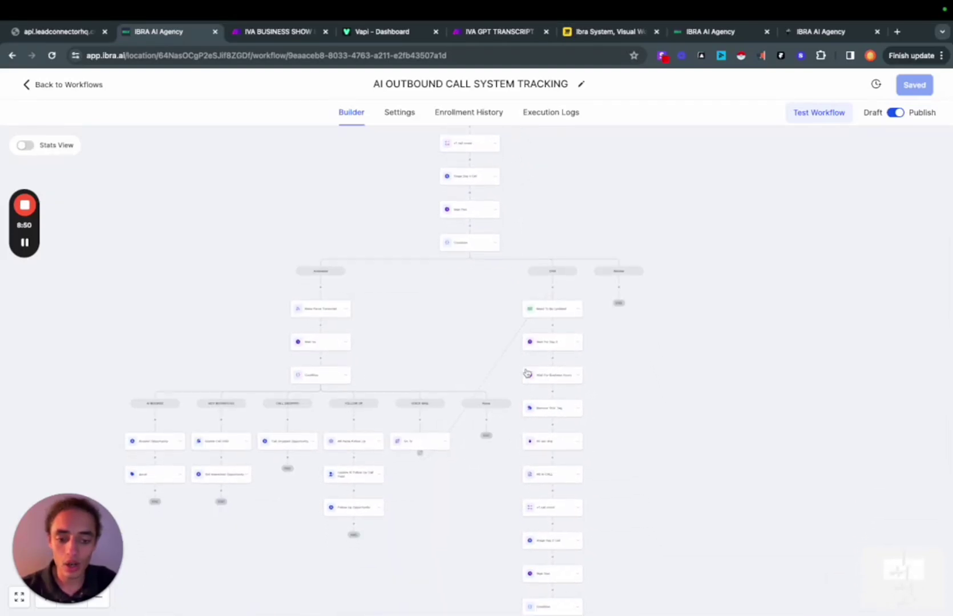
{"action": "scroll", "coordinate": [560, 318], "scroll_direction": "down", "scroll_amount": 9}
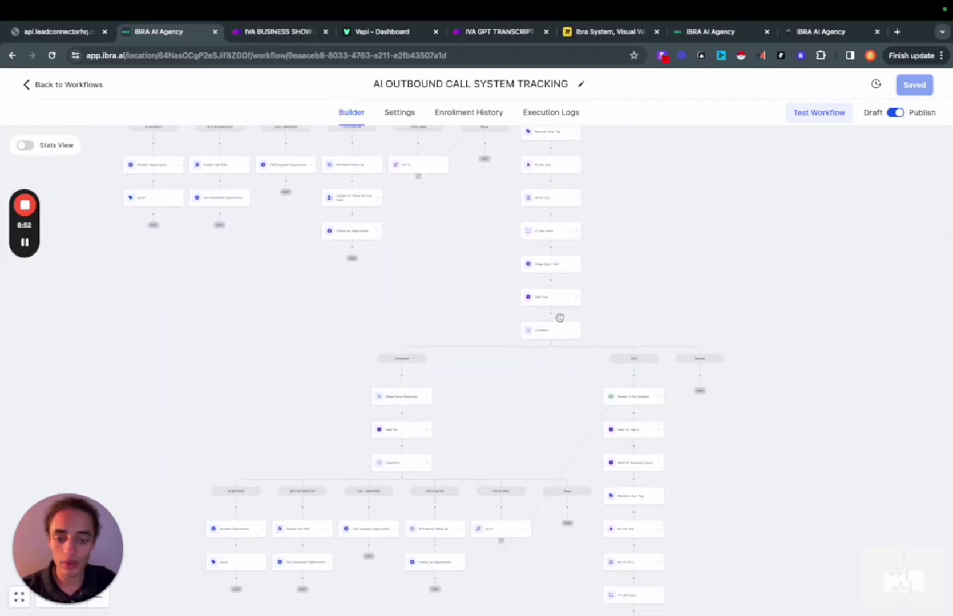
{"action": "scroll", "coordinate": [560, 318], "scroll_direction": "down", "scroll_amount": 4}
{"action": "scroll", "coordinate": [560, 320], "scroll_direction": "up", "scroll_amount": 6}
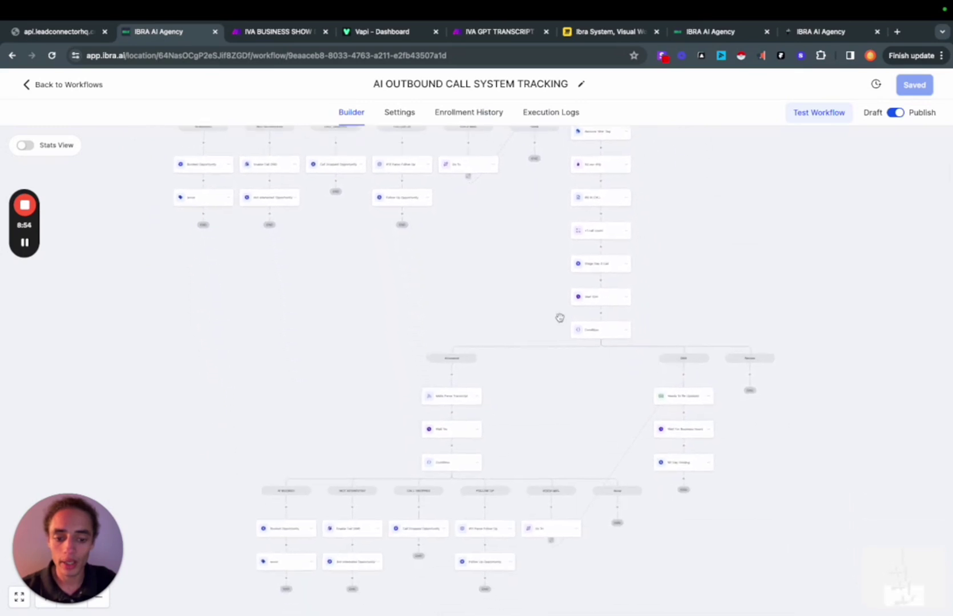
{"action": "scroll", "coordinate": [560, 320], "scroll_direction": "down", "scroll_amount": 1}
{"action": "scroll", "coordinate": [481, 249], "scroll_direction": "up", "scroll_amount": 5}
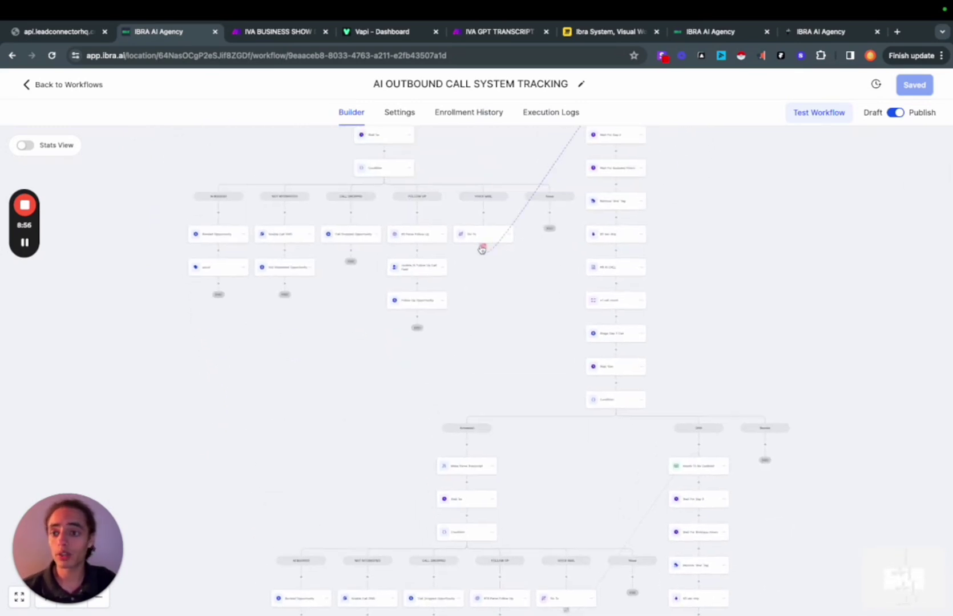
{"action": "scroll", "coordinate": [474, 308], "scroll_direction": "up", "scroll_amount": 6}
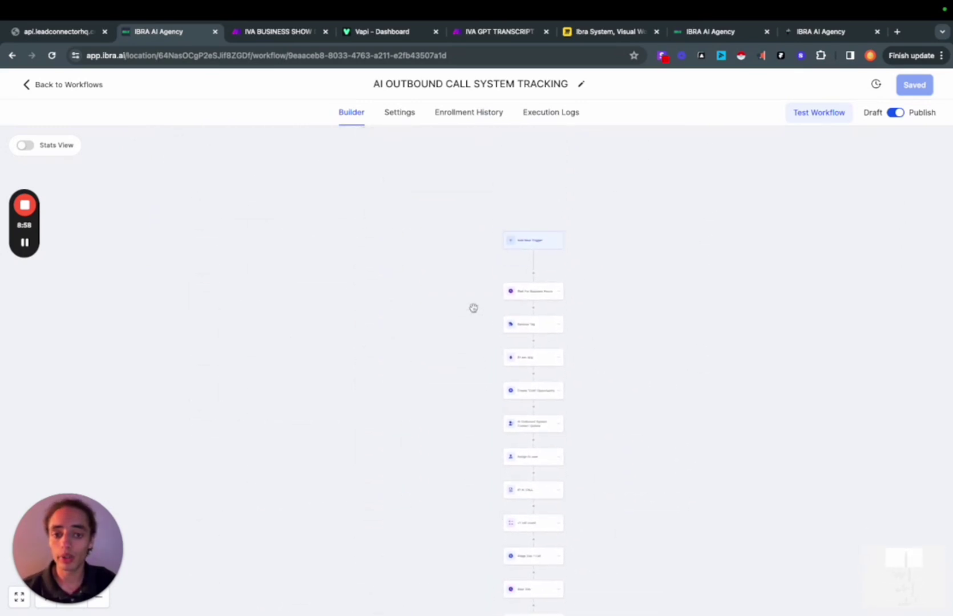
{"action": "left_click", "coordinate": [80, 86]}
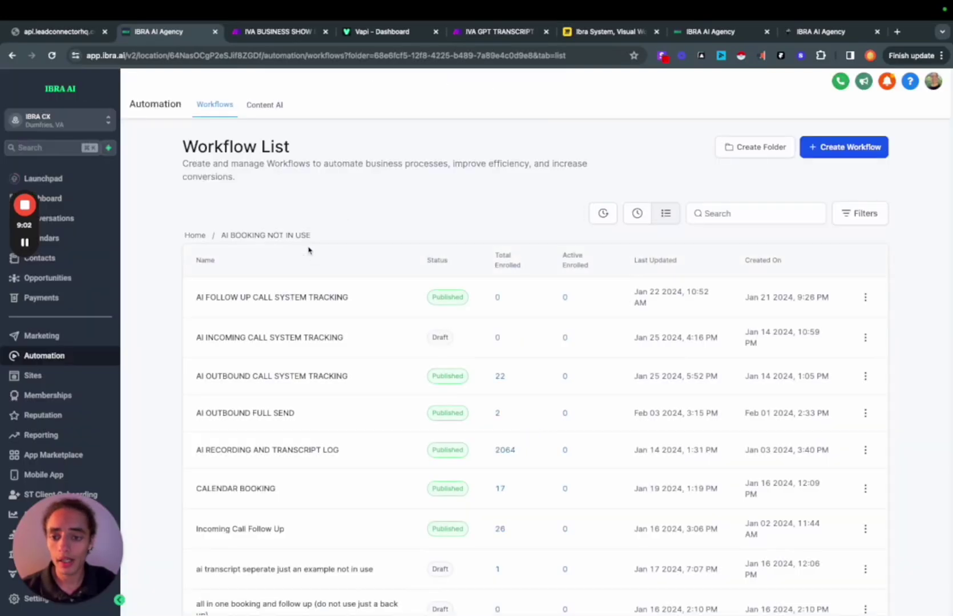
{"action": "scroll", "coordinate": [366, 279], "scroll_direction": "down", "scroll_amount": 2}
{"action": "scroll", "coordinate": [372, 296], "scroll_direction": "down", "scroll_amount": 1}
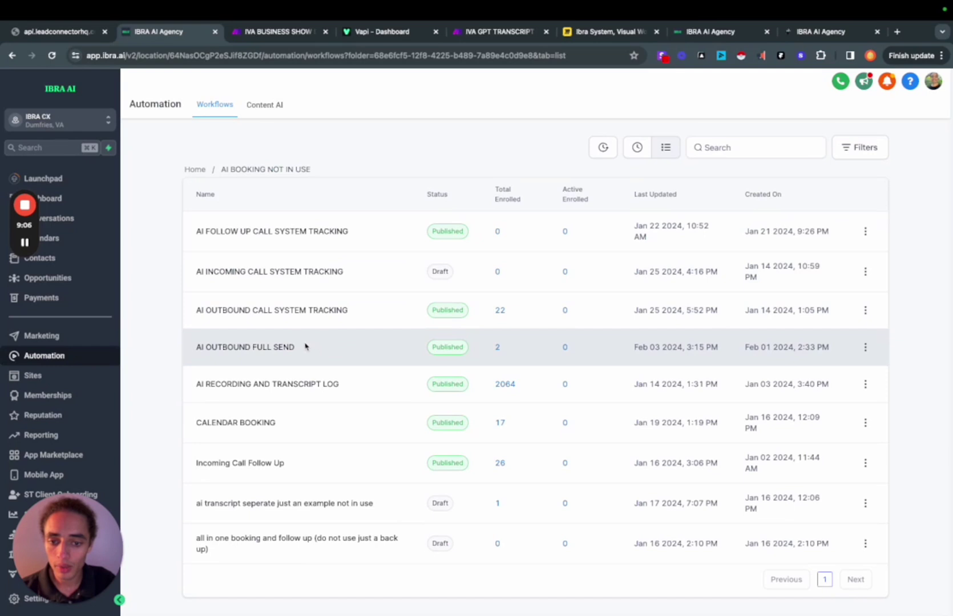
{"action": "left_click", "coordinate": [279, 356]}
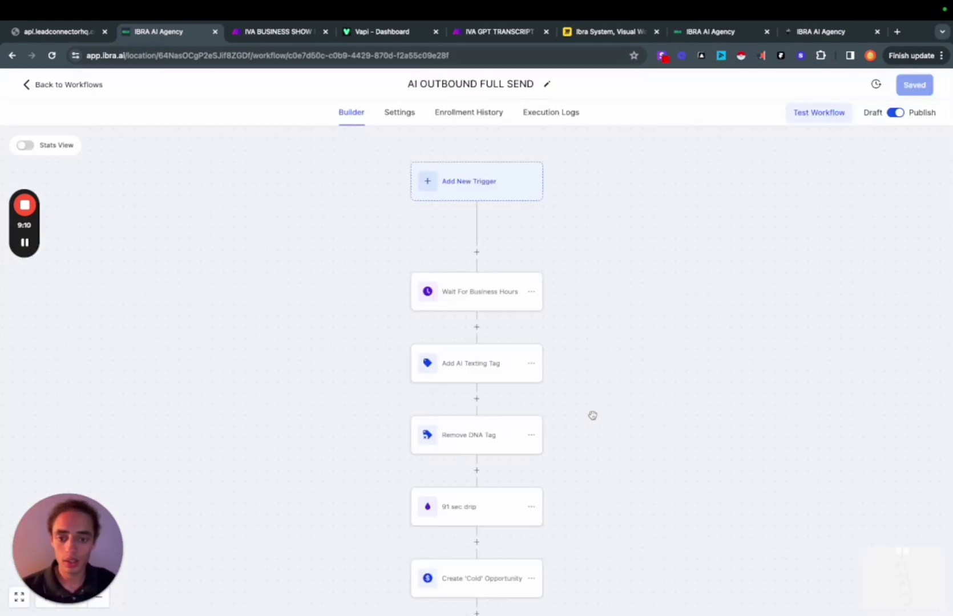
{"action": "scroll", "coordinate": [517, 410], "scroll_direction": "down", "scroll_amount": 8}
{"action": "scroll", "coordinate": [517, 411], "scroll_direction": "down", "scroll_amount": 10}
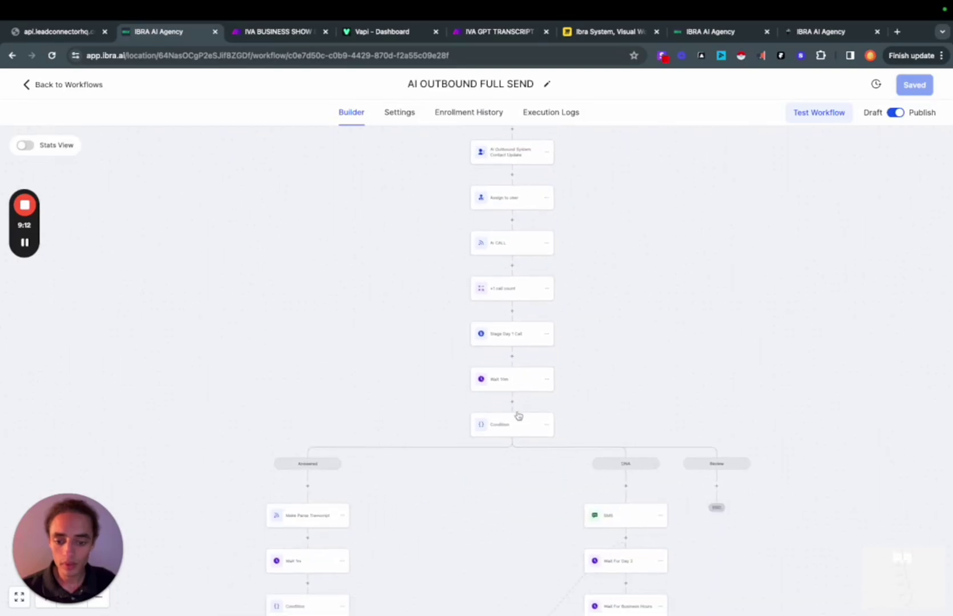
{"action": "scroll", "coordinate": [517, 411], "scroll_direction": "left", "scroll_amount": 3}
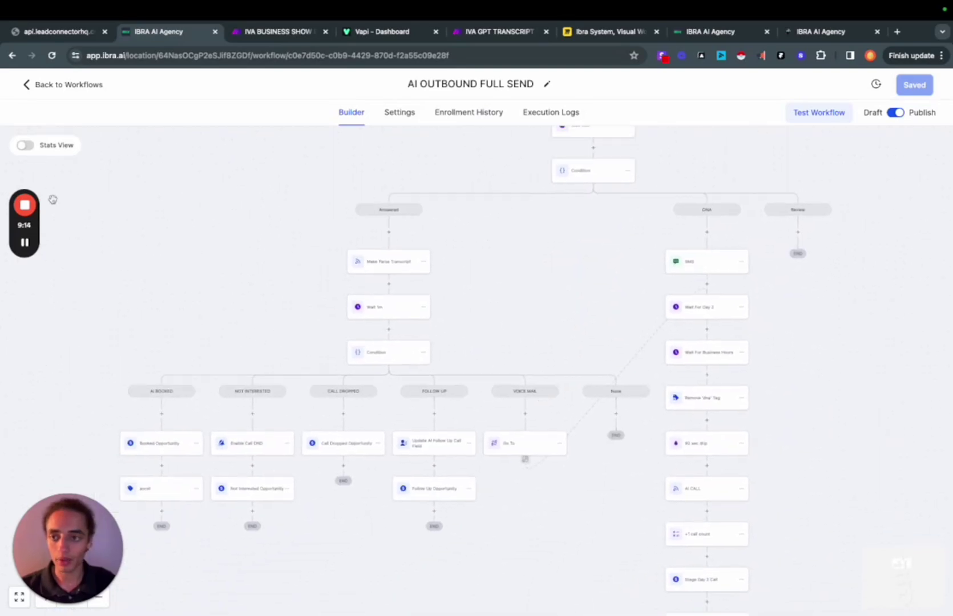
{"action": "left_click", "coordinate": [60, 86]}
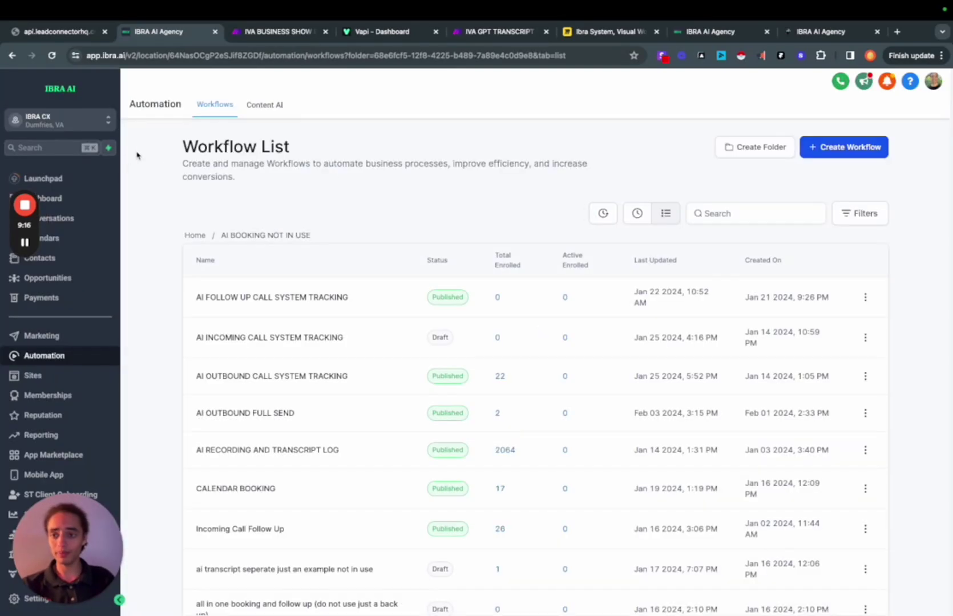
{"action": "scroll", "coordinate": [387, 210], "scroll_direction": "down", "scroll_amount": 2}
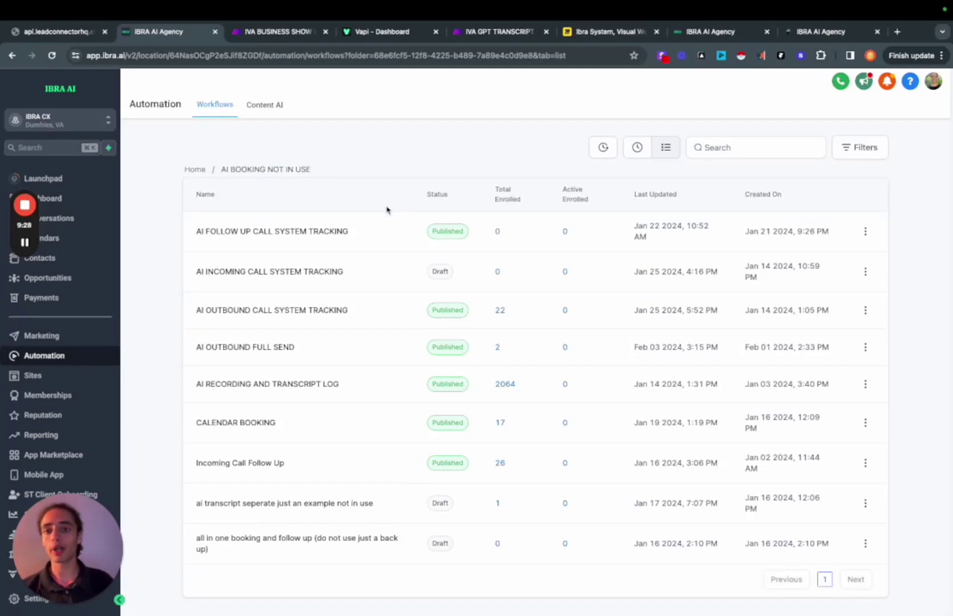
{"action": "left_click", "coordinate": [586, 55]}
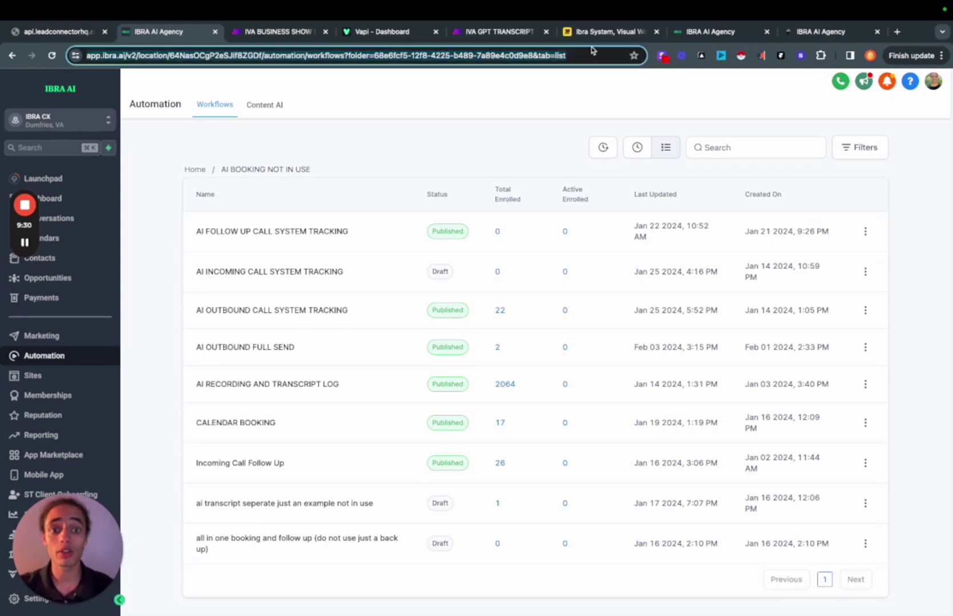
Switch to the Ibra System Miro board showing the Large Warm Campaign and New Customers flowcharts
{"action": "left_click", "coordinate": [594, 38]}
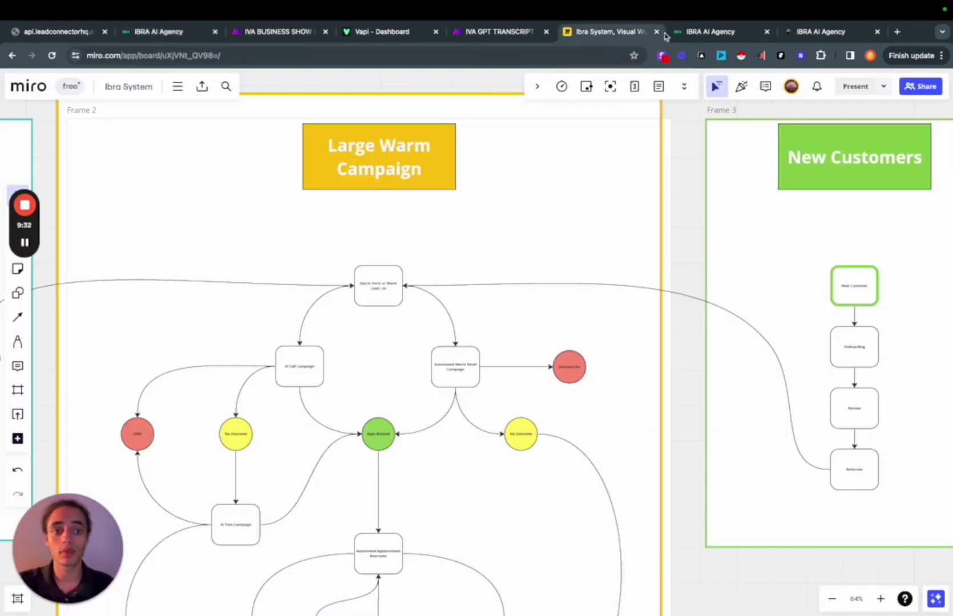